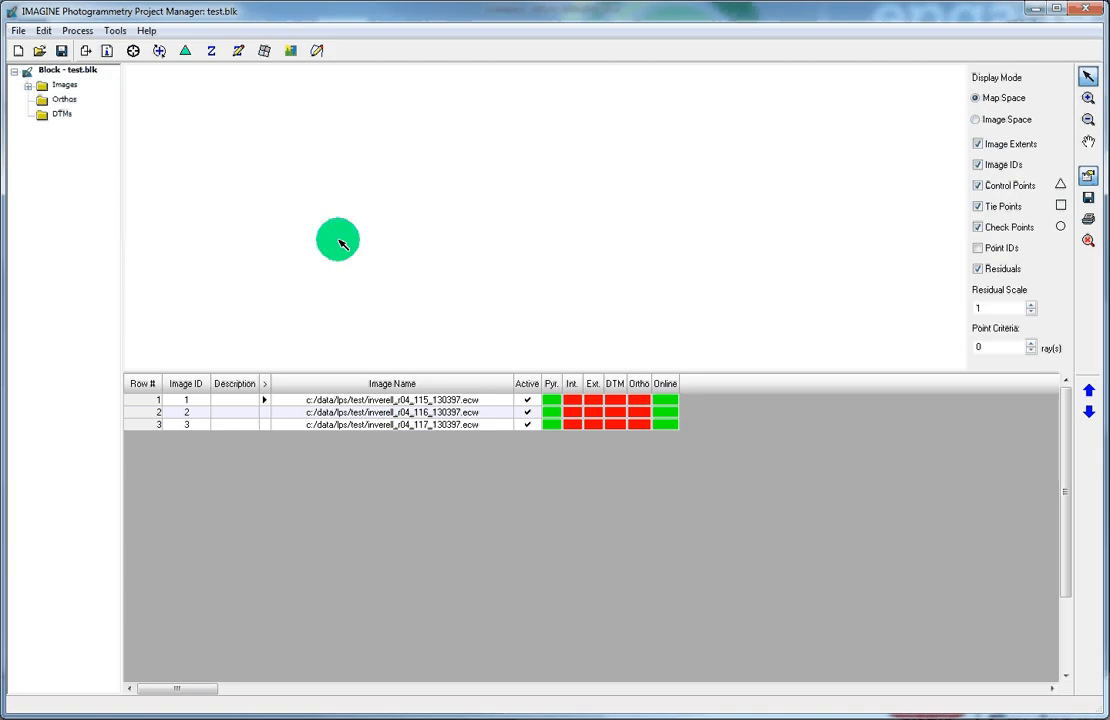
# Step: Open the fiducial and exterior orientation parameter editor for all images from the frame editor's interior orientation settings
pyautogui.click(107, 51)
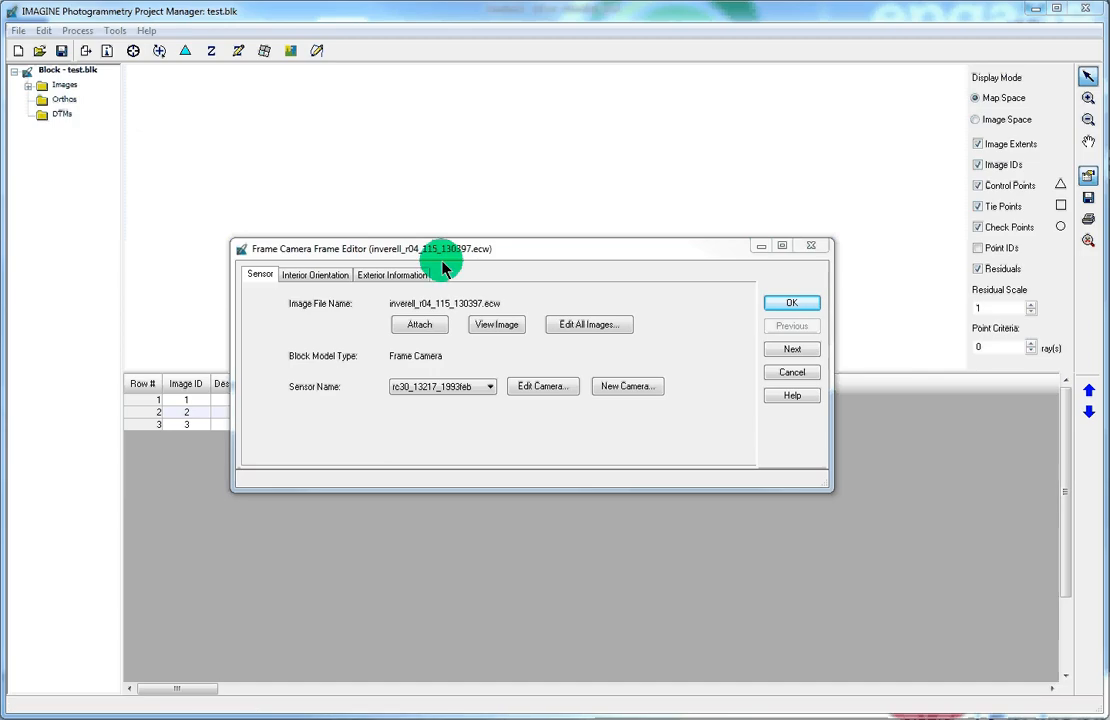
pyautogui.click(316, 275)
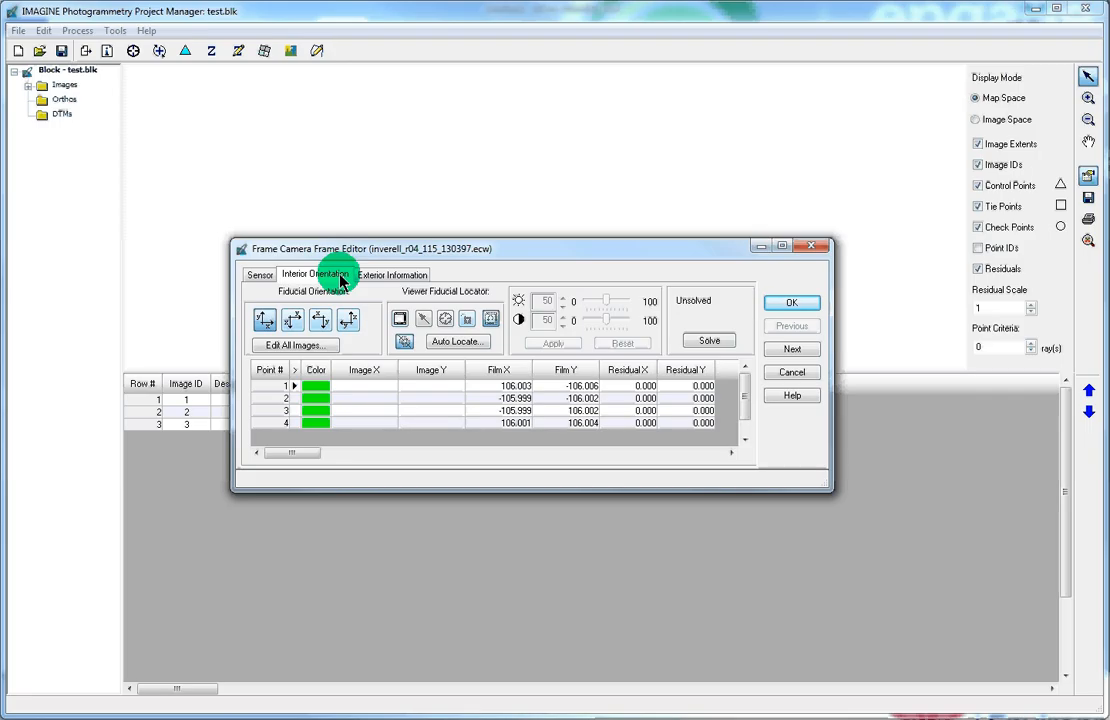
pyautogui.click(297, 345)
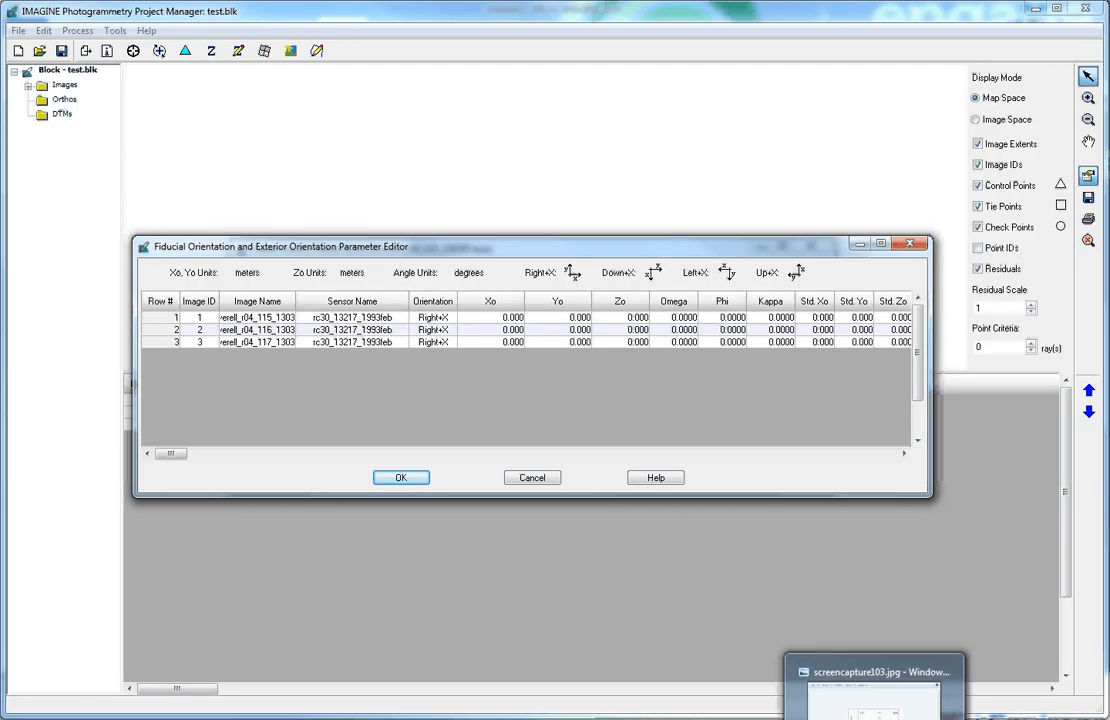
# Step: Examine the camera's fiducial diagram in screencapture103.jpg against the orientation options in the parameter editor, and move it out of the way
pyautogui.click(874, 714)
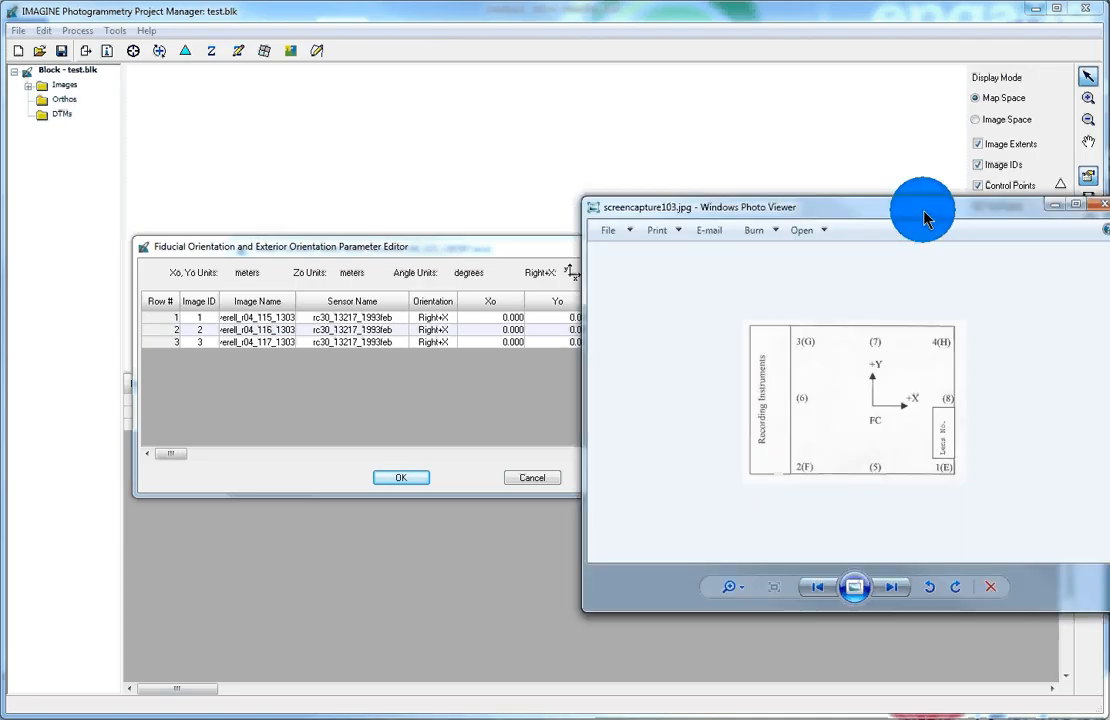
pyautogui.moveTo(924, 215); pyautogui.dragTo(569, 165)
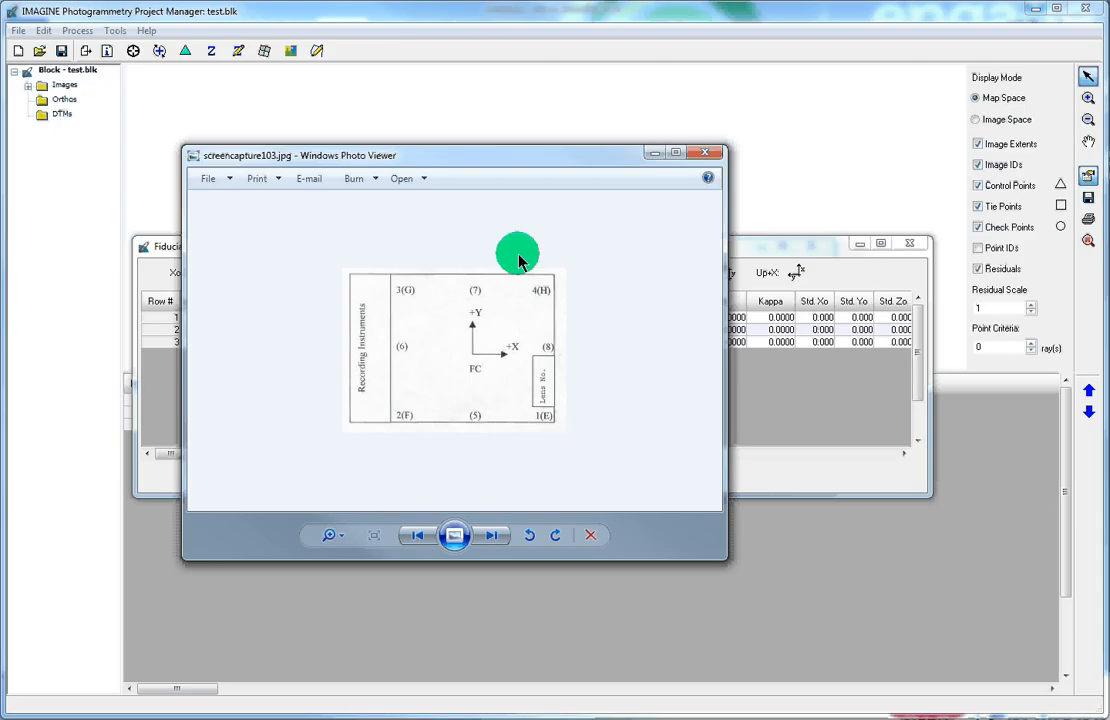
pyautogui.moveTo(479, 155); pyautogui.dragTo(460, 376)
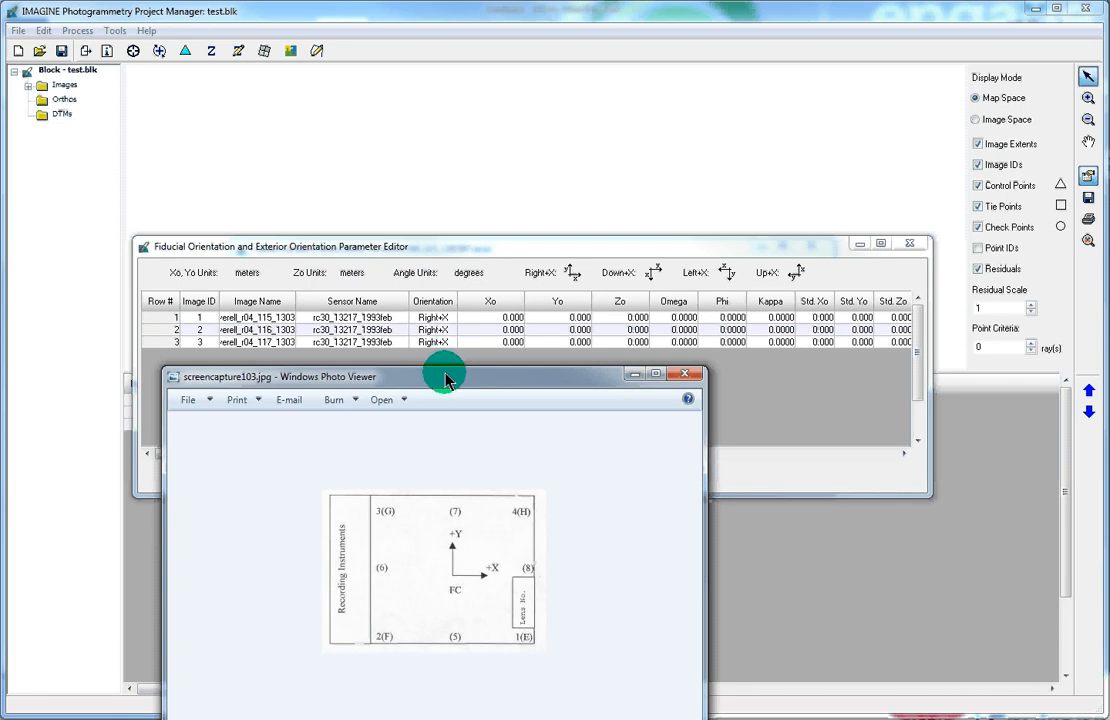
pyautogui.moveTo(446, 378); pyautogui.dragTo(446, 180)
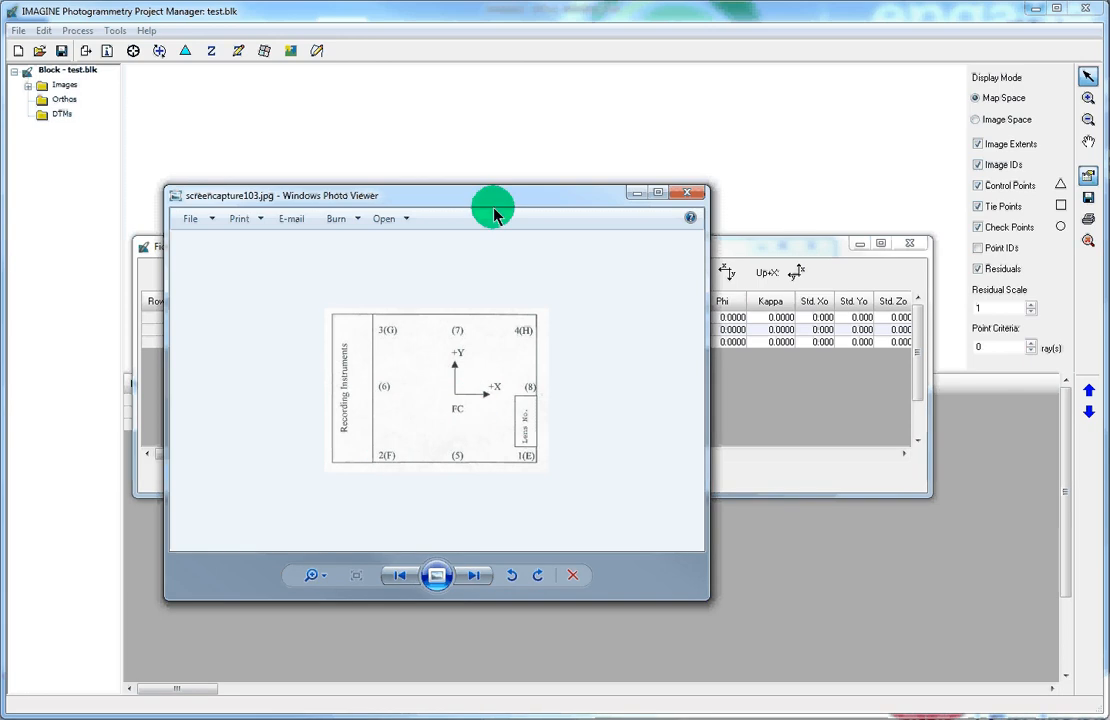
pyautogui.moveTo(496, 210); pyautogui.dragTo(513, 394)
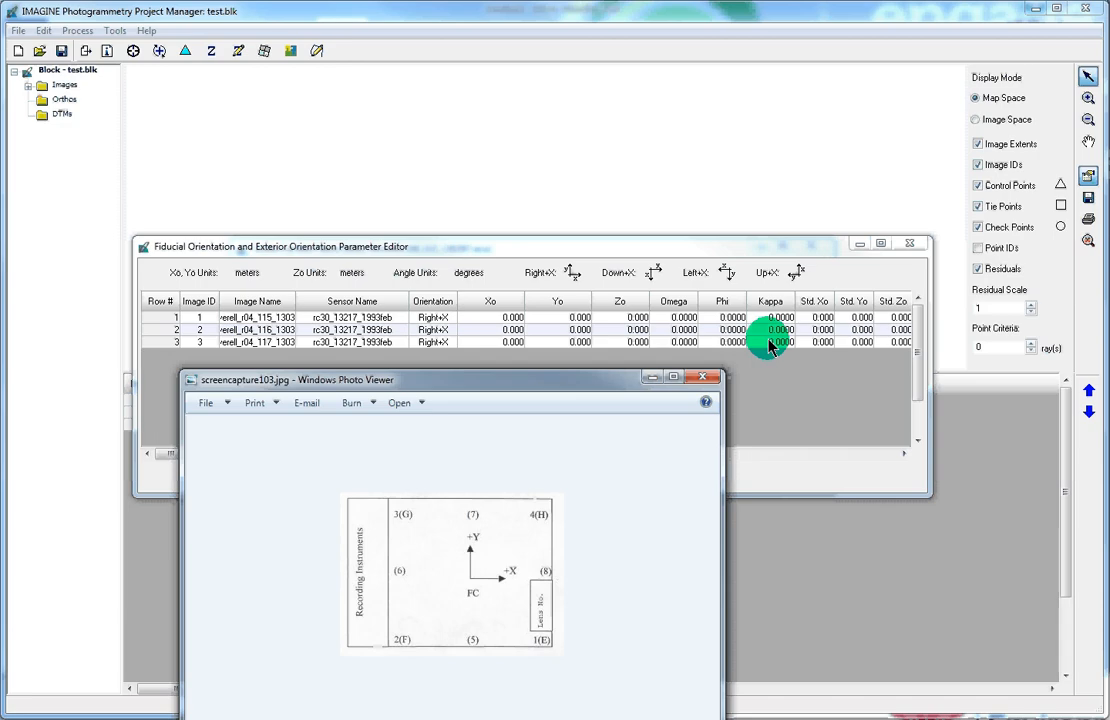
pyautogui.click(547, 389)
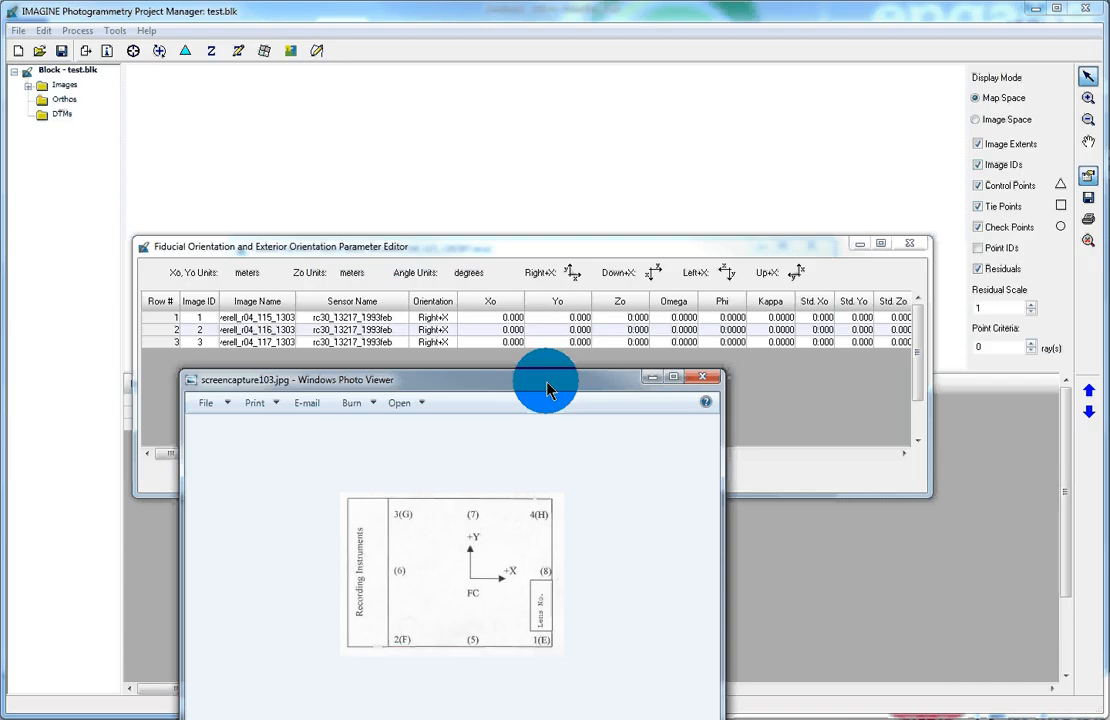
pyautogui.moveTo(547, 389); pyautogui.dragTo(1109, 470)
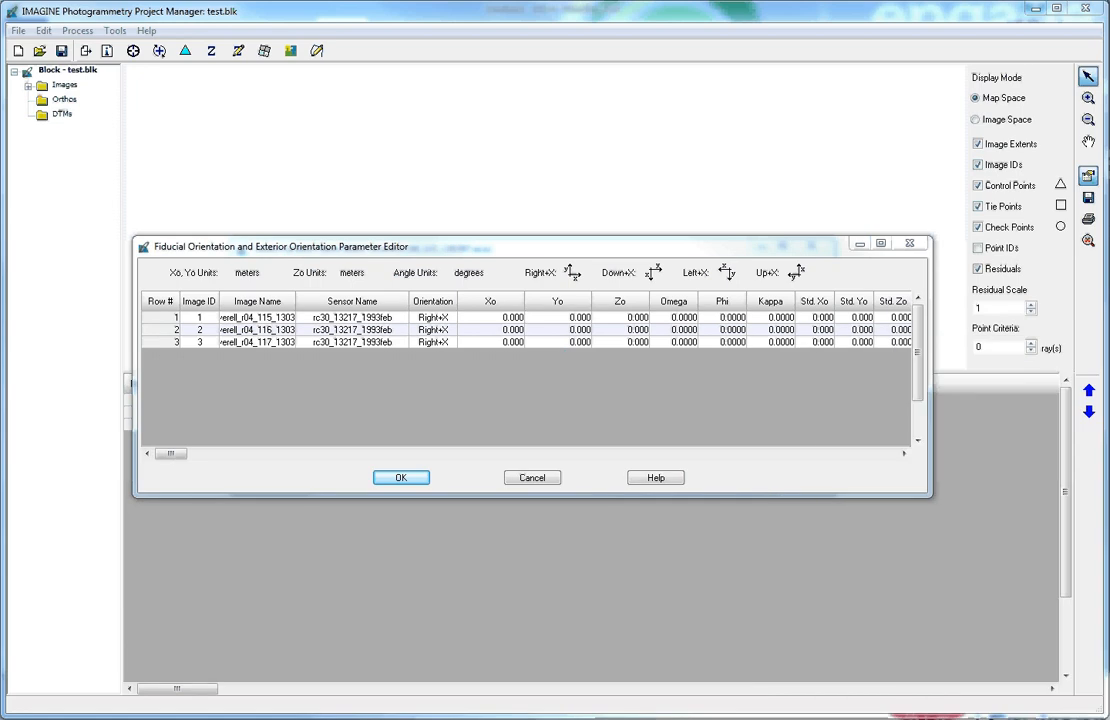
# Step: Widen and reposition the orientation parameter editor to show all the Std. and Sta. columns
pyautogui.click(494, 304)
pyautogui.moveTo(494, 304); pyautogui.dragTo(537, 305)
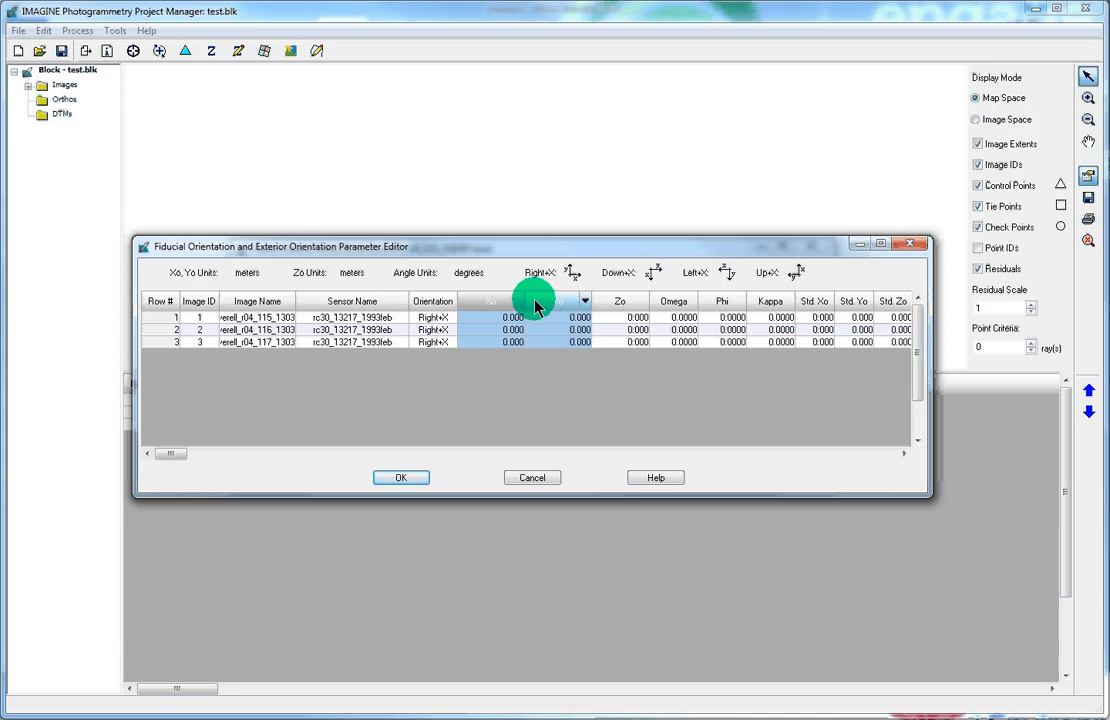
pyautogui.moveTo(535, 307)
pyautogui.mouseDown()
pyautogui.moveTo(639, 307)
pyautogui.moveTo(623, 311)
pyautogui.mouseUp()
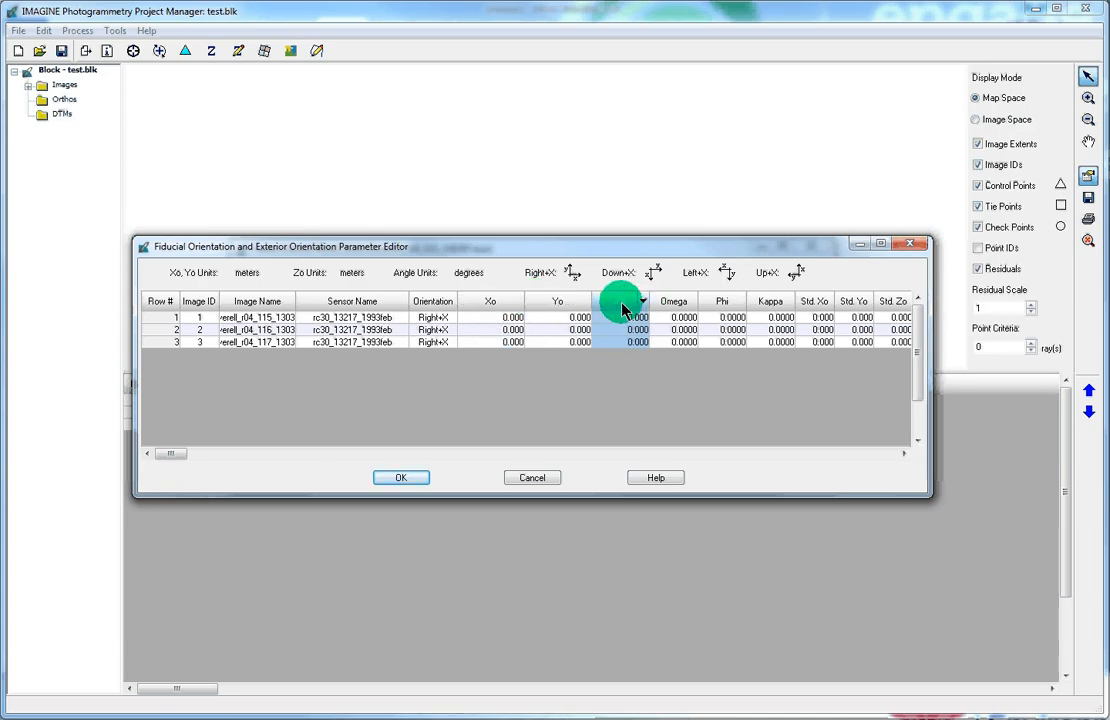
pyautogui.moveTo(572, 247); pyautogui.dragTo(449, 252)
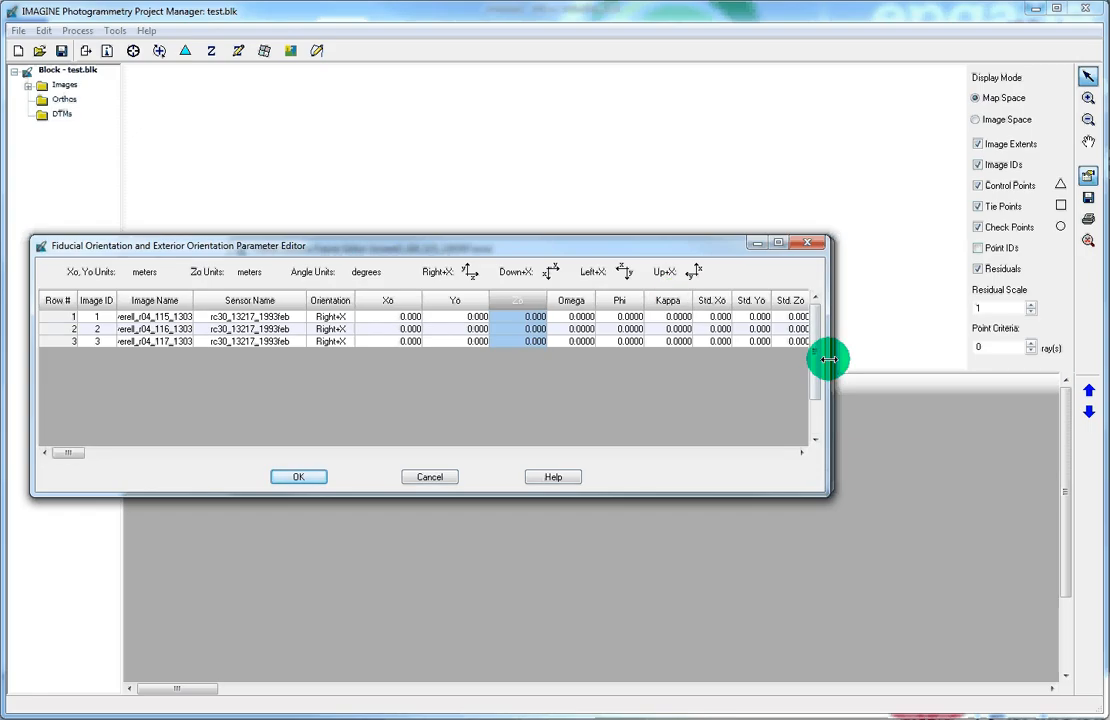
pyautogui.moveTo(828, 360); pyautogui.dragTo(1109, 355)
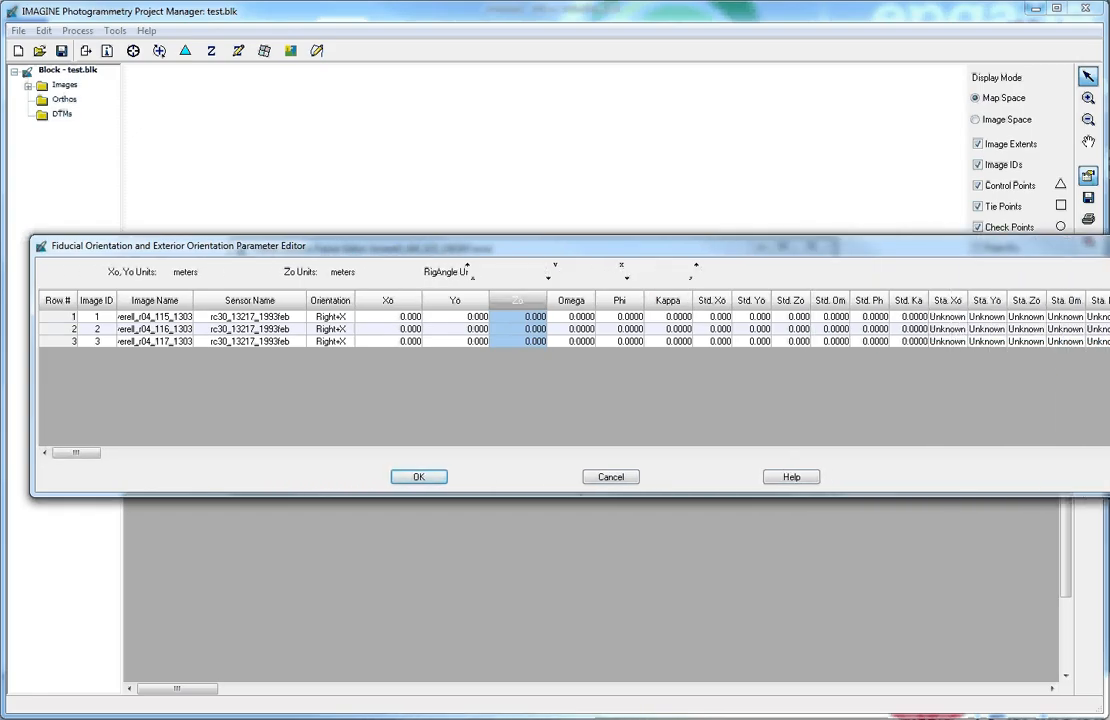
pyautogui.moveTo(1001, 250); pyautogui.dragTo(858, 256)
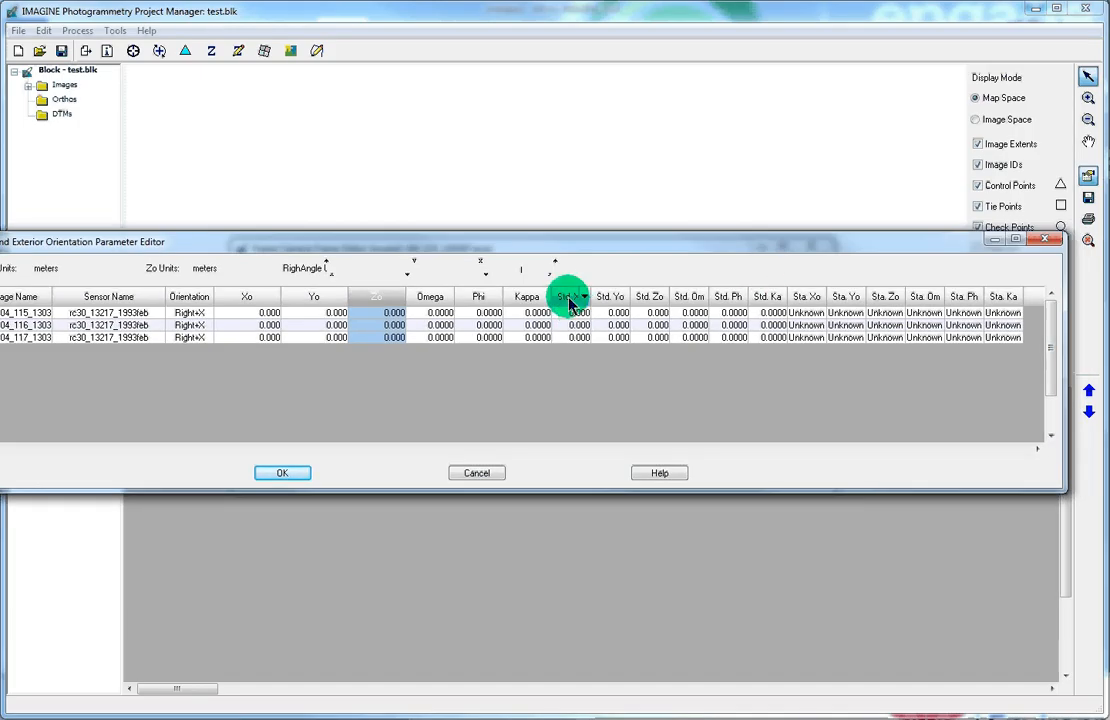
# Step: Fill the six columns Std. Xo through Std. Ka with 2 for all three images using a formula
pyautogui.moveTo(568, 303); pyautogui.dragTo(766, 305)
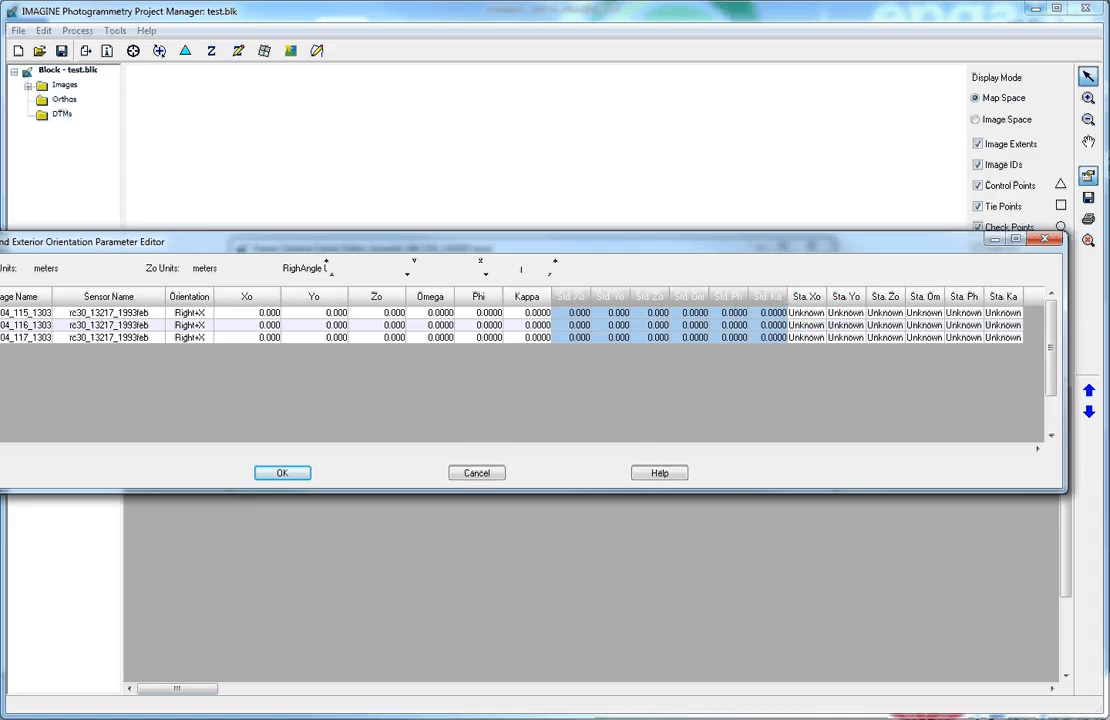
pyautogui.moveTo(1, 312); pyautogui.dragTo(1, 338)
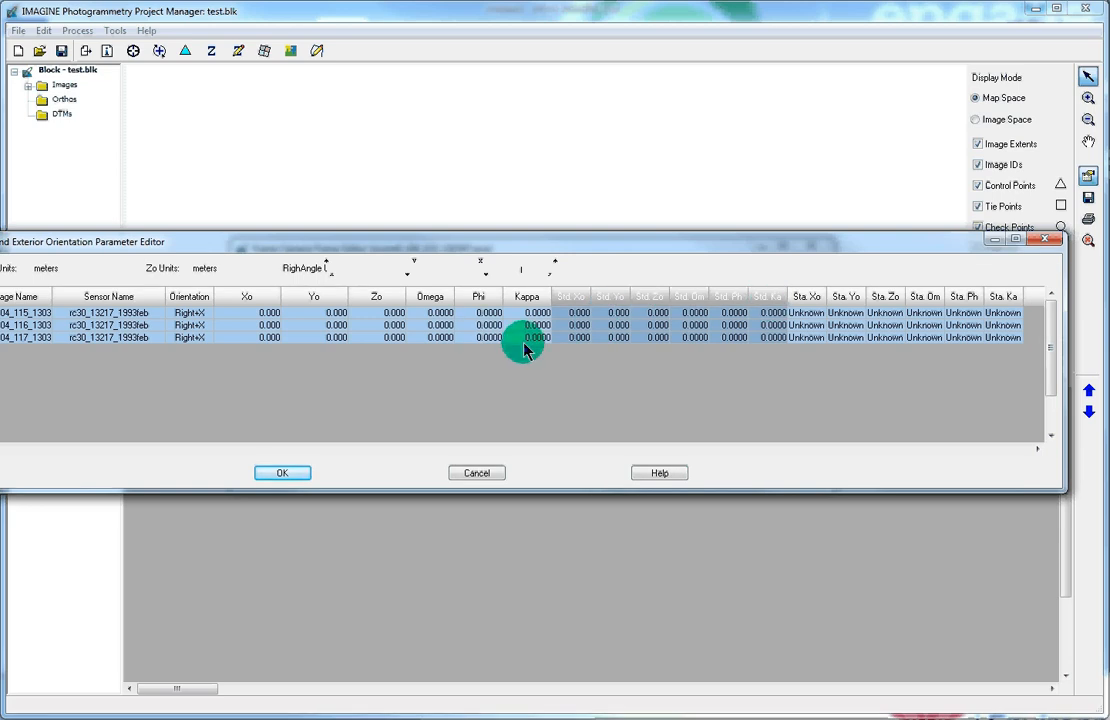
pyautogui.rightClick(566, 299)
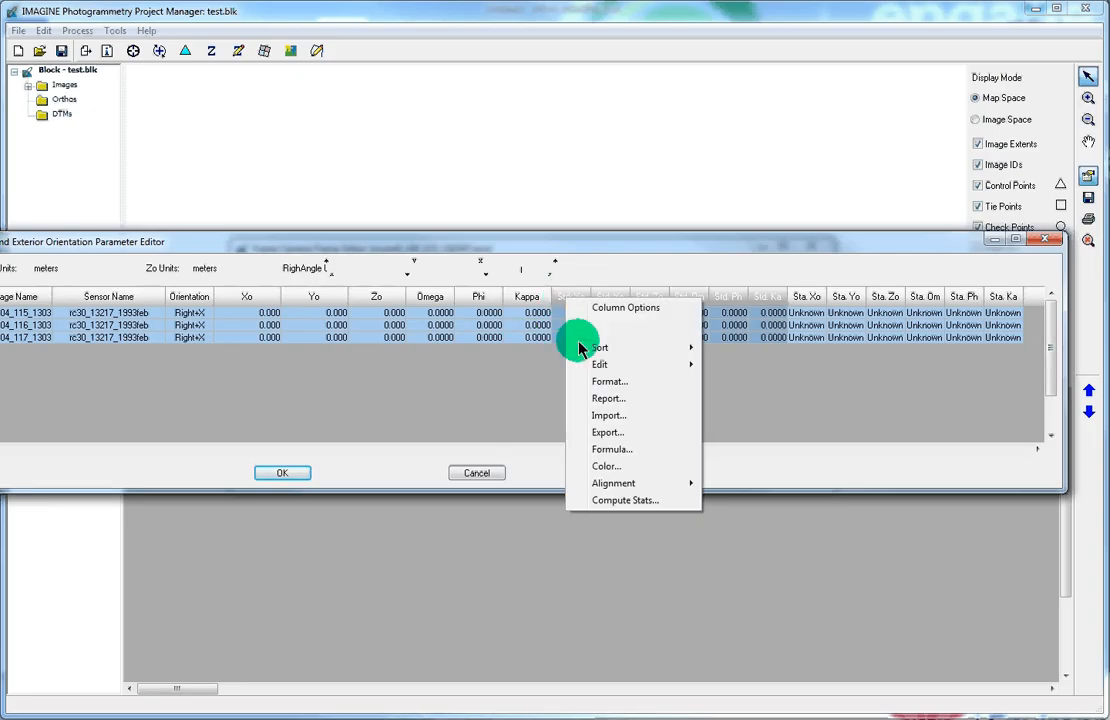
pyautogui.click(614, 450)
pyautogui.click(372, 427)
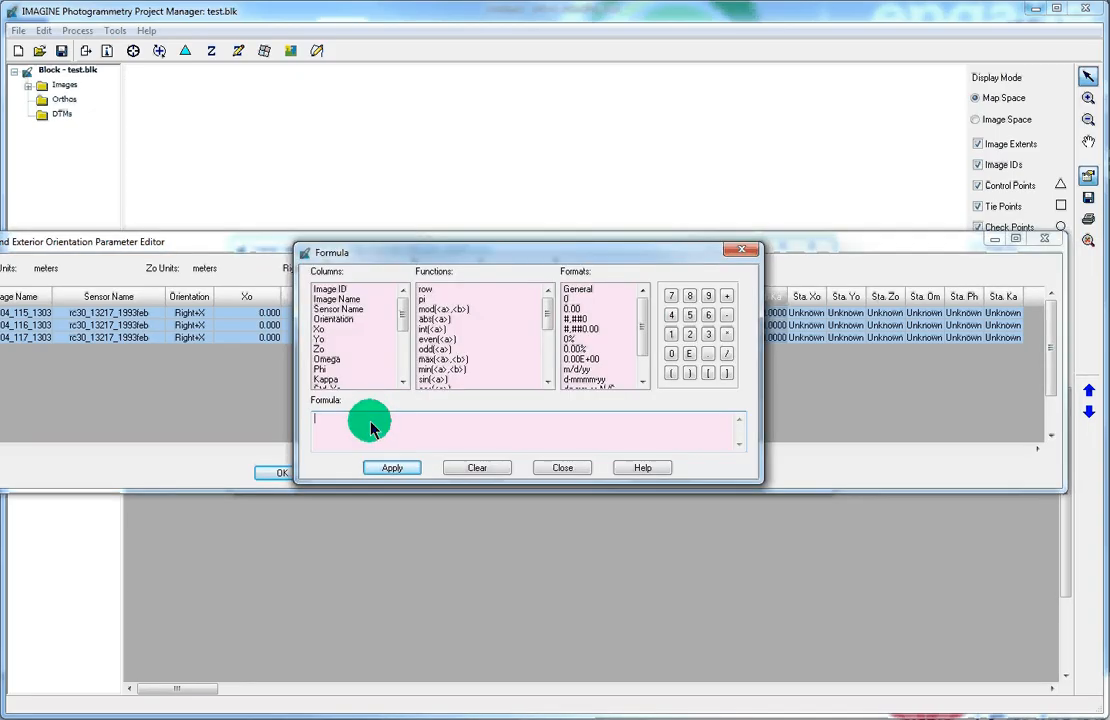
pyautogui.write('2')
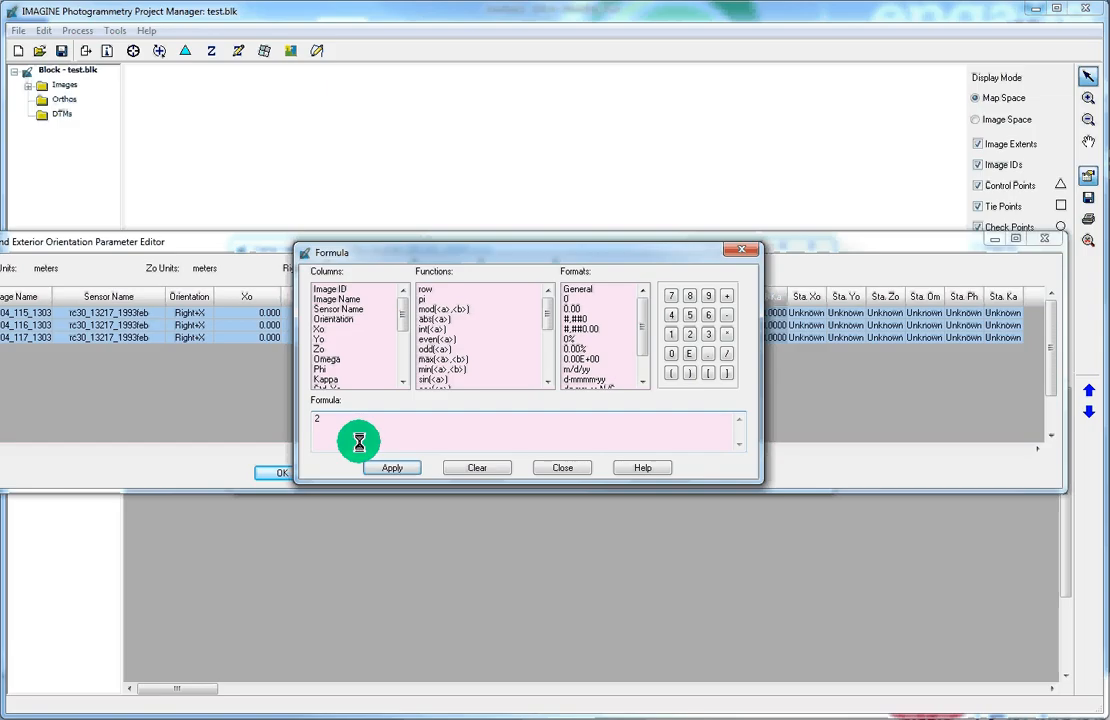
pyautogui.click(402, 471)
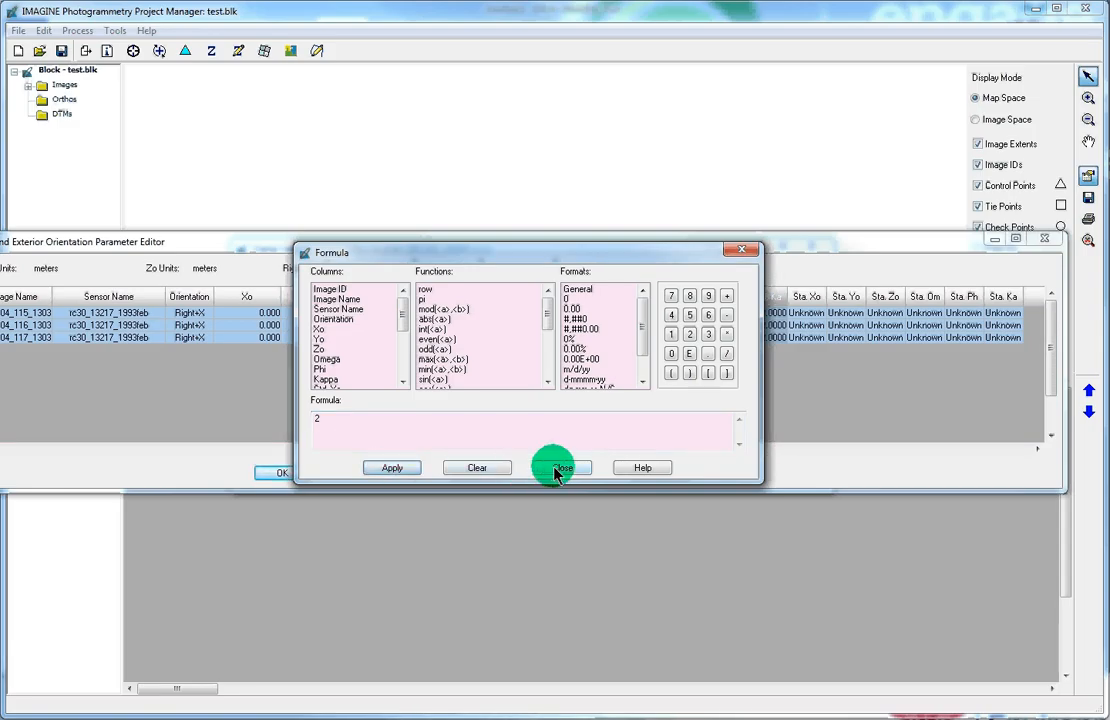
pyautogui.click(560, 469)
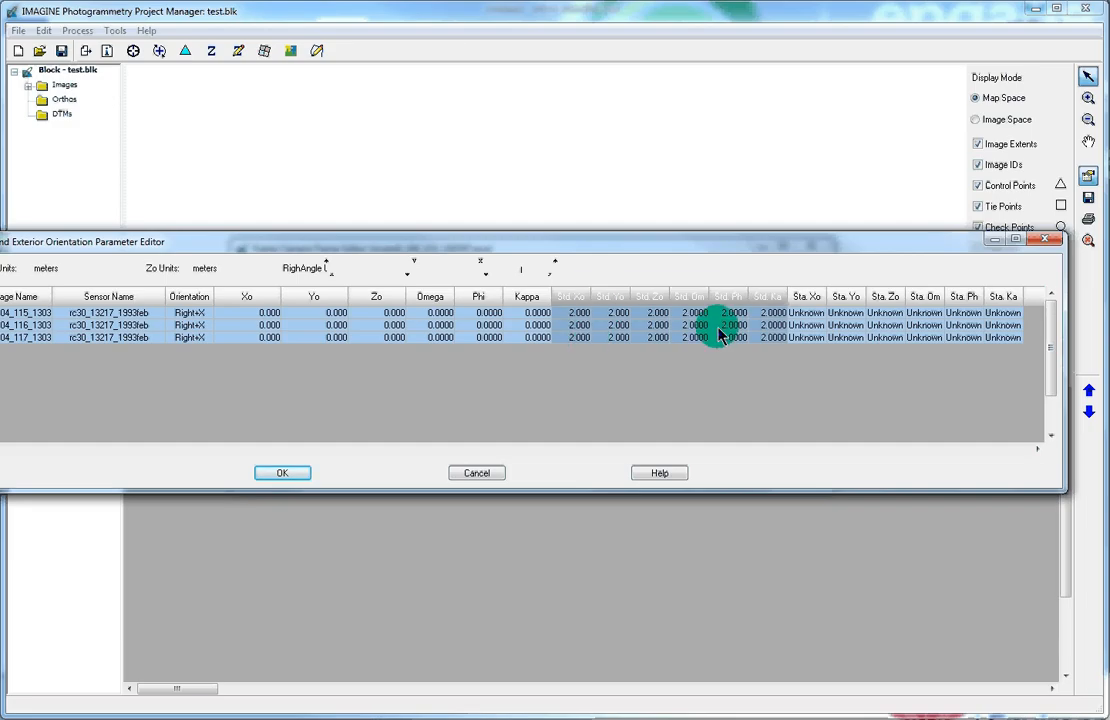
# Step: Fill the six status columns Sta. Xo through Sta. Ka with Initial for all three images using a formula
pyautogui.click(825, 300)
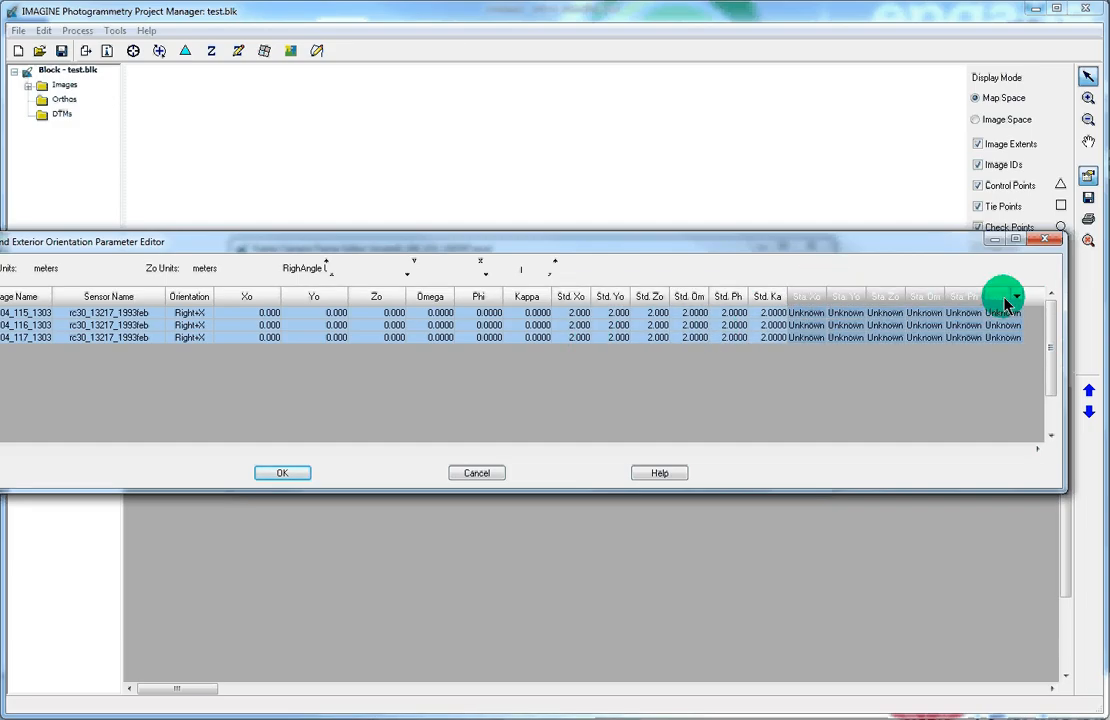
pyautogui.rightClick(806, 298)
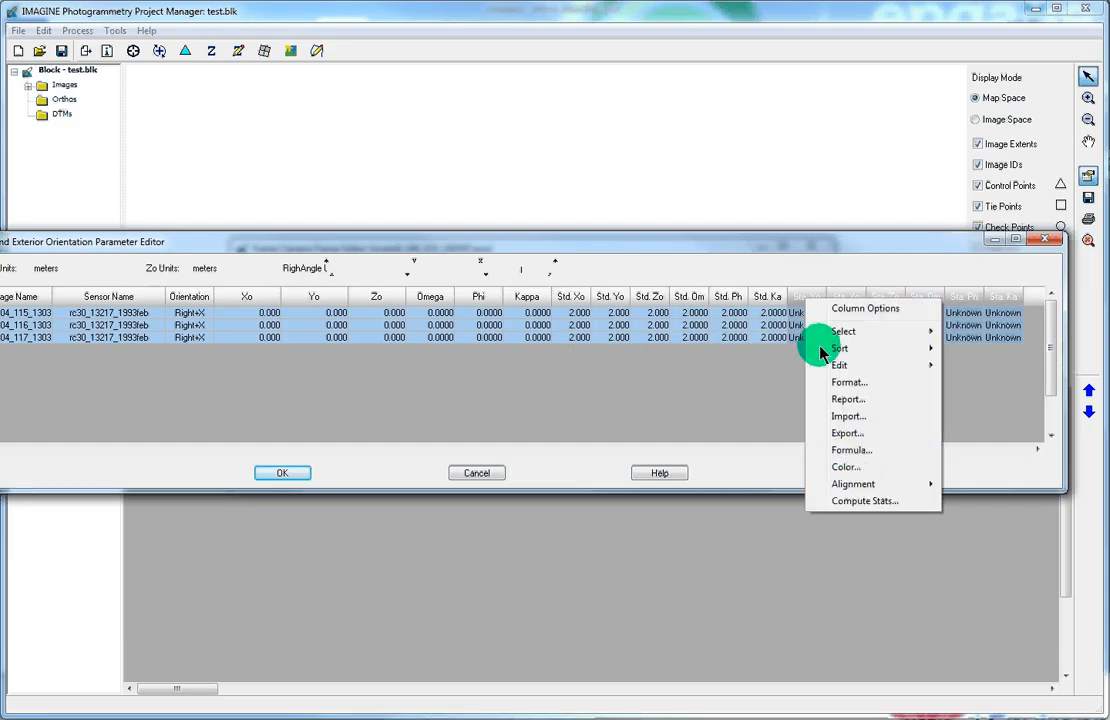
pyautogui.click(851, 450)
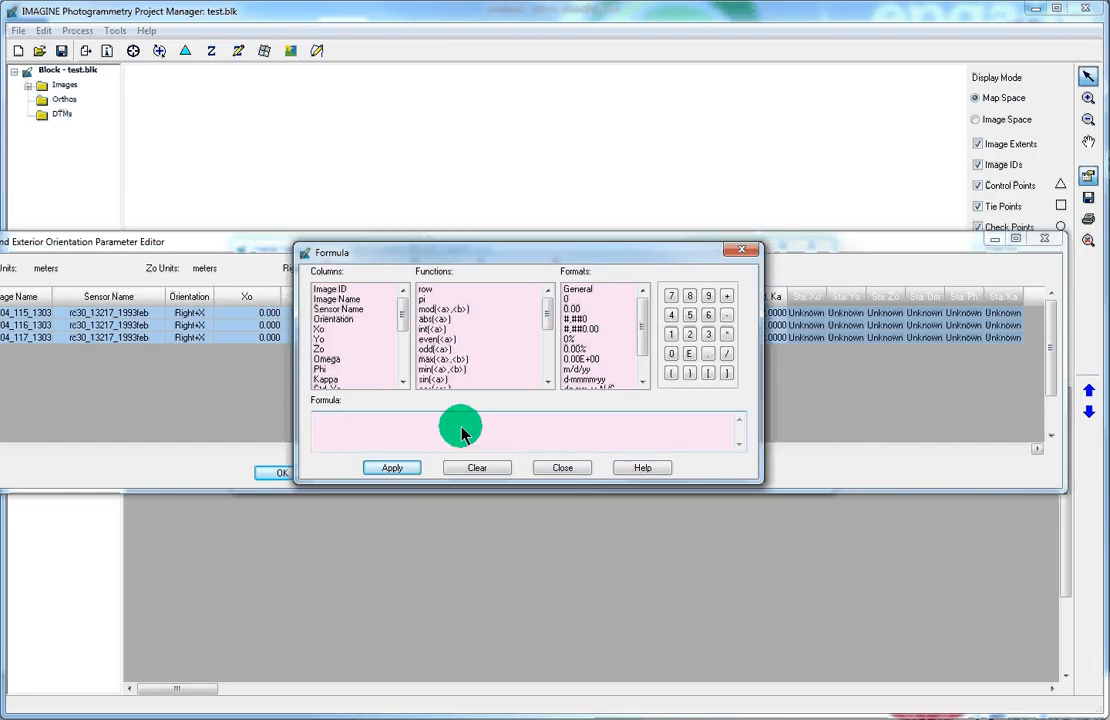
pyautogui.write('Initial')
pyautogui.click(386, 470)
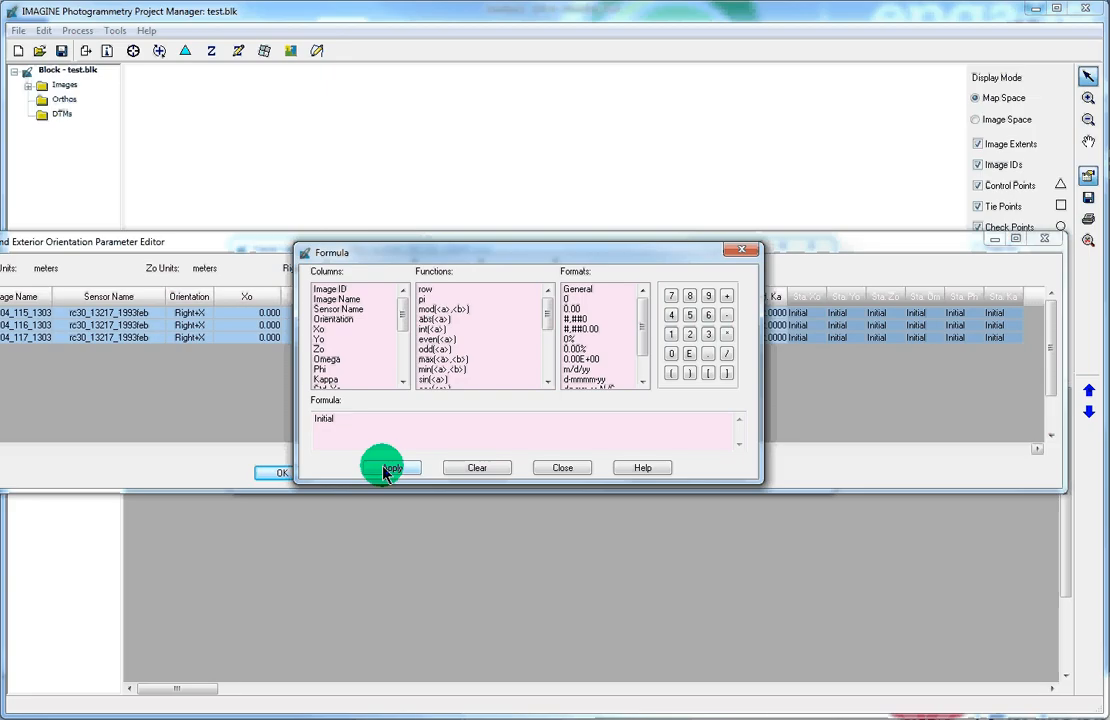
pyautogui.click(556, 468)
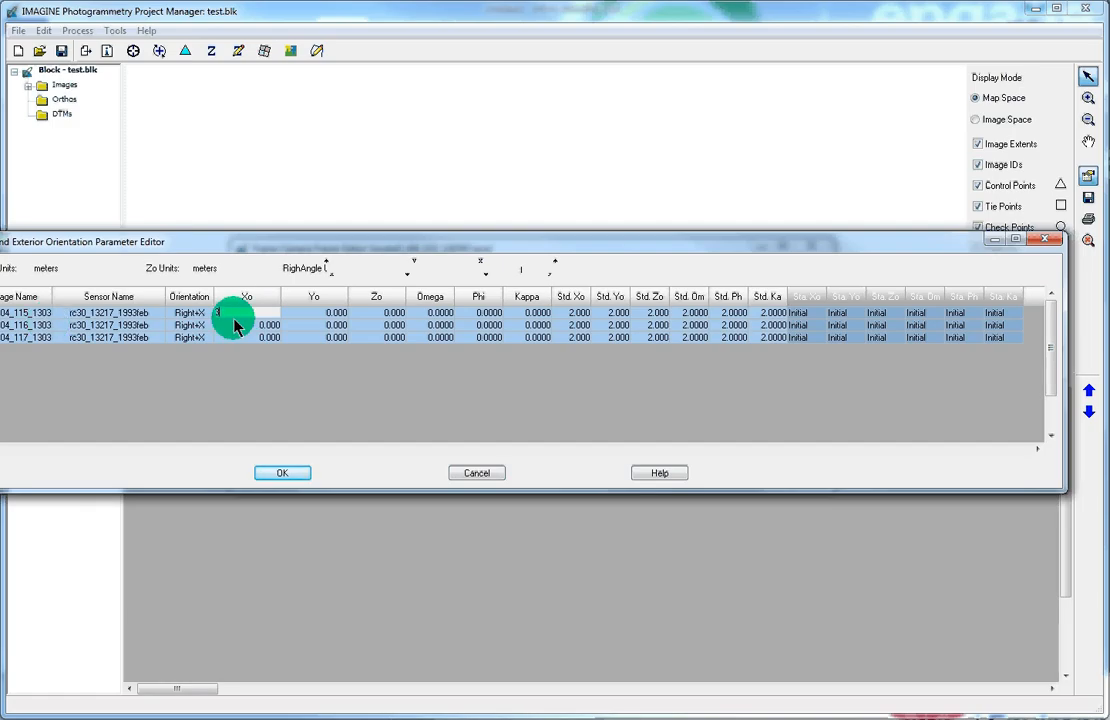
# Step: Set the Xo values of the three images to 318536, 314001 and 309465 in row order
pyautogui.write('318533')
pyautogui.click(236, 325)
pyautogui.write('314001')
pyautogui.press('Return')
pyautogui.write('309465')
pyautogui.press('Return')
# Step: Set the Yo values of the three images to 6705284, 6705139 and 6705047 in row order
pyautogui.click(312, 315)
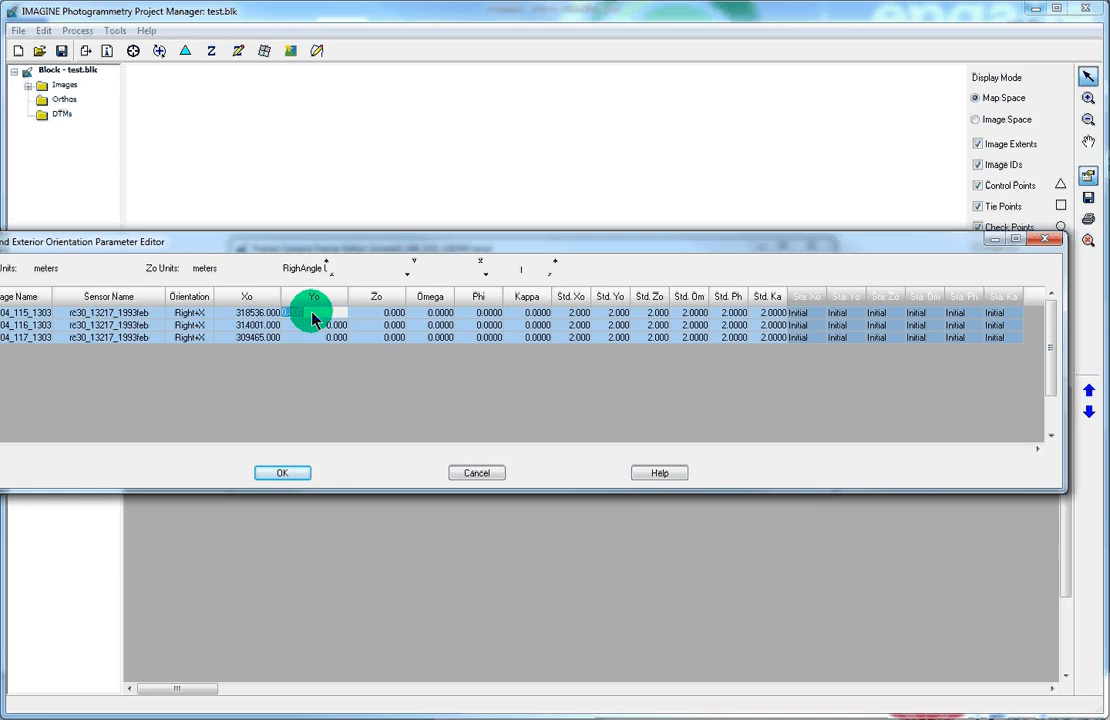
pyautogui.write('6705284')
pyautogui.press('Return')
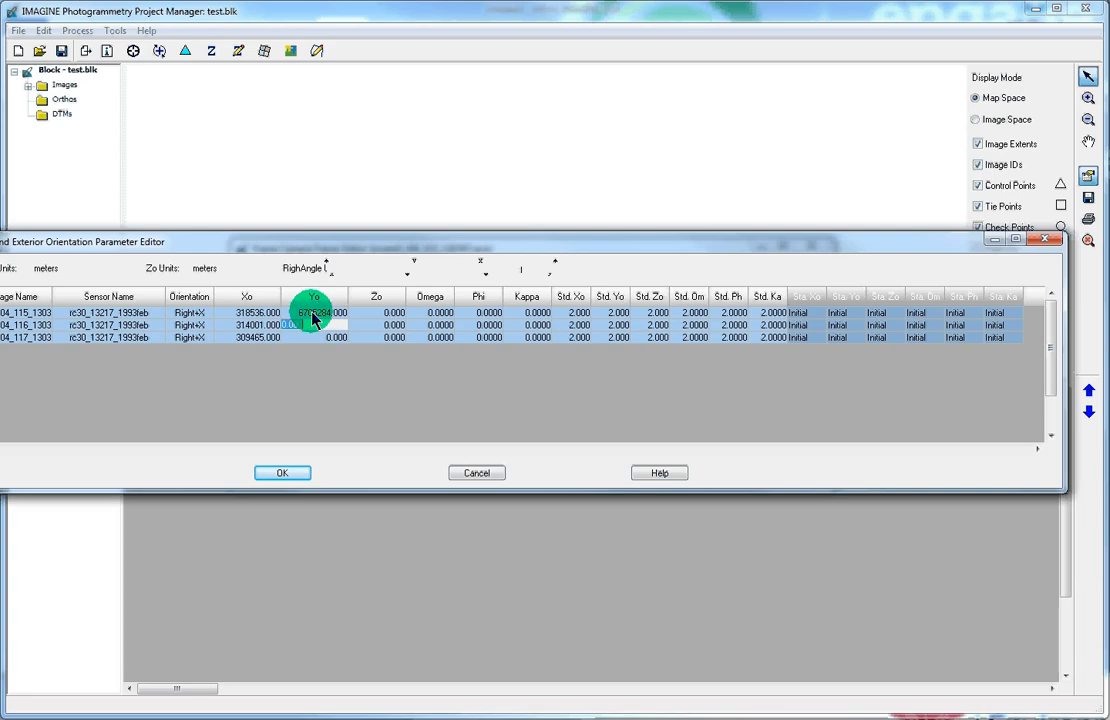
pyautogui.write('67')
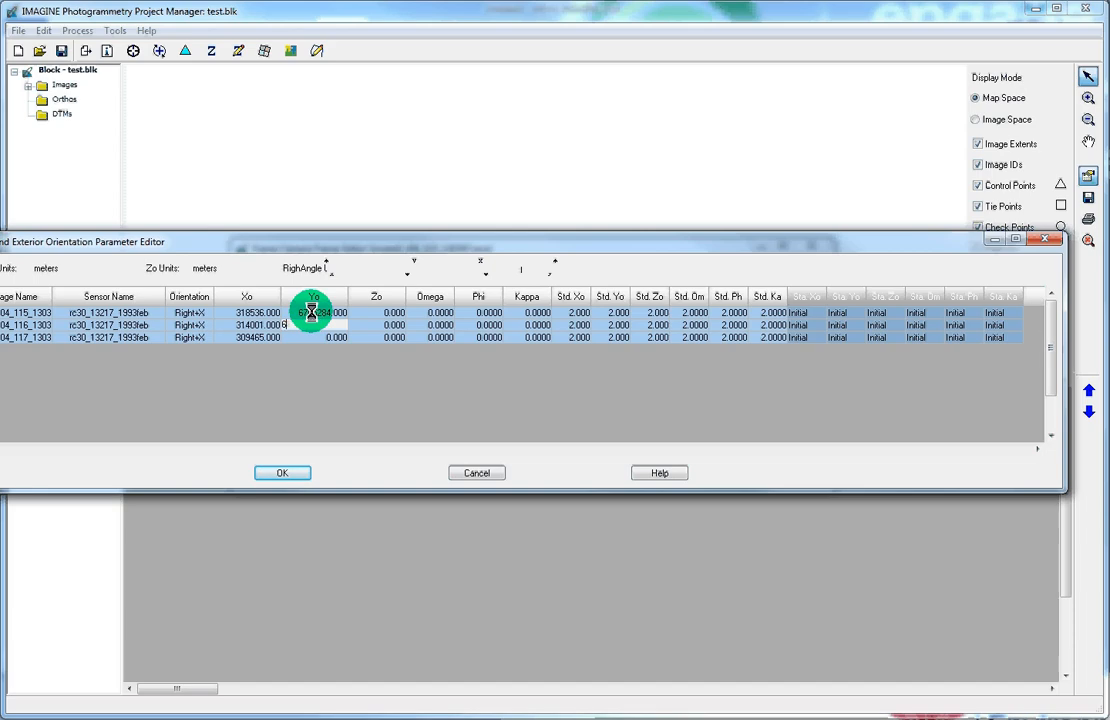
pyautogui.write('05139')
pyautogui.press('Return')
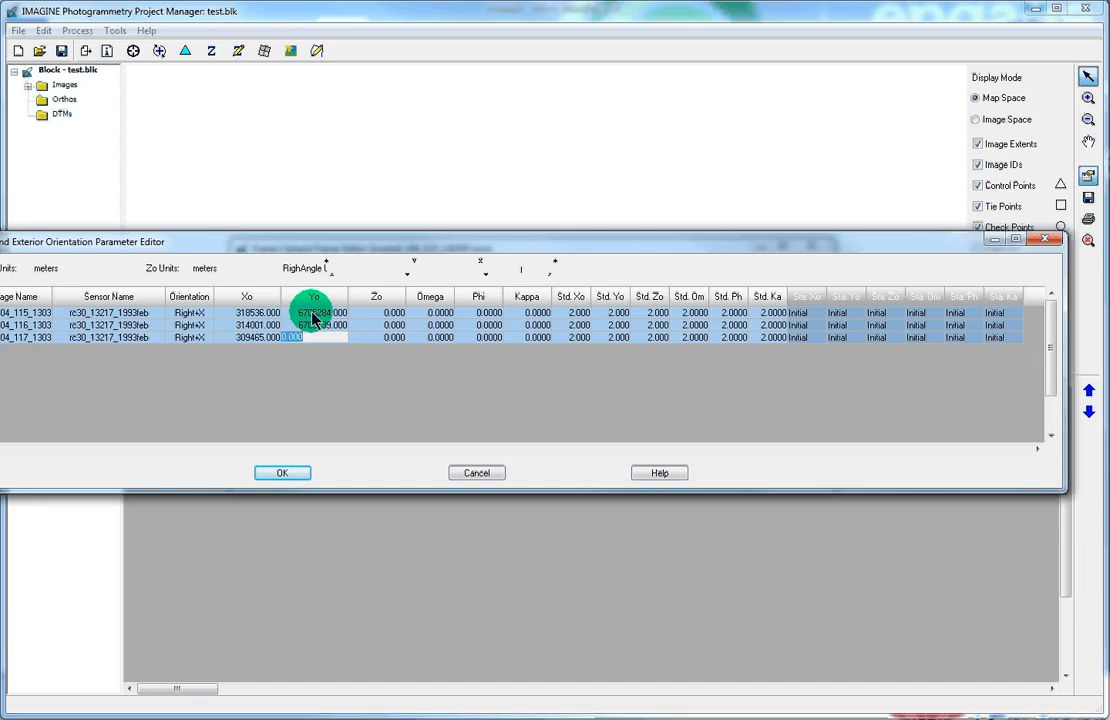
pyautogui.write('670504')
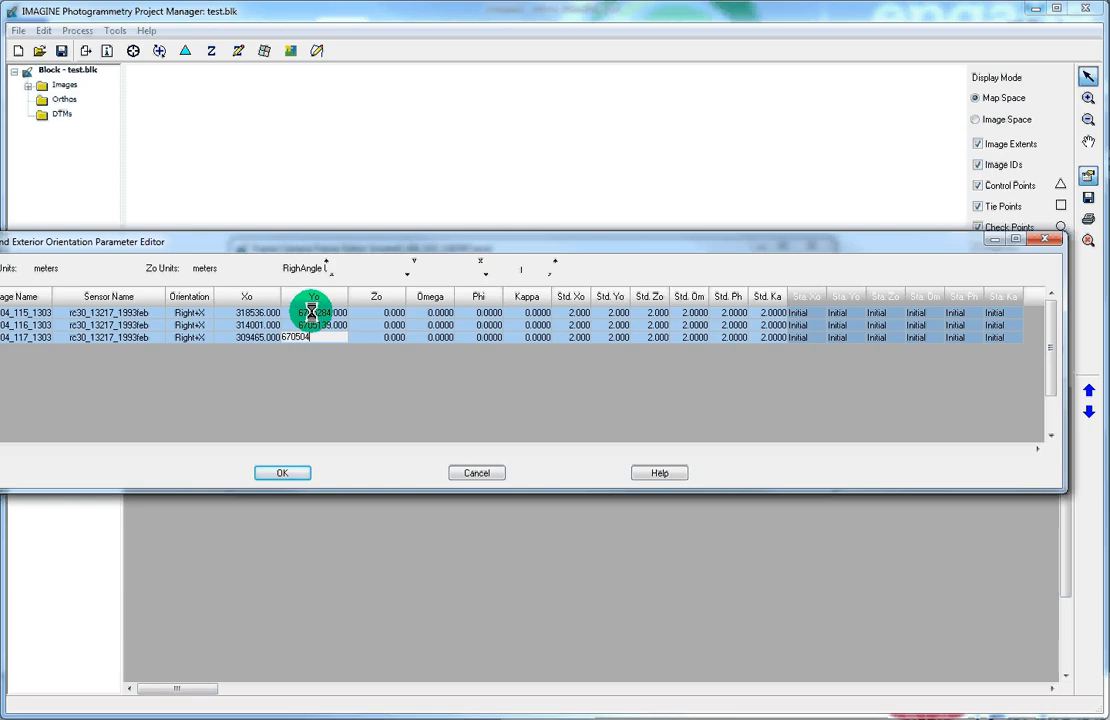
pyautogui.write('7')
pyautogui.press('Return')
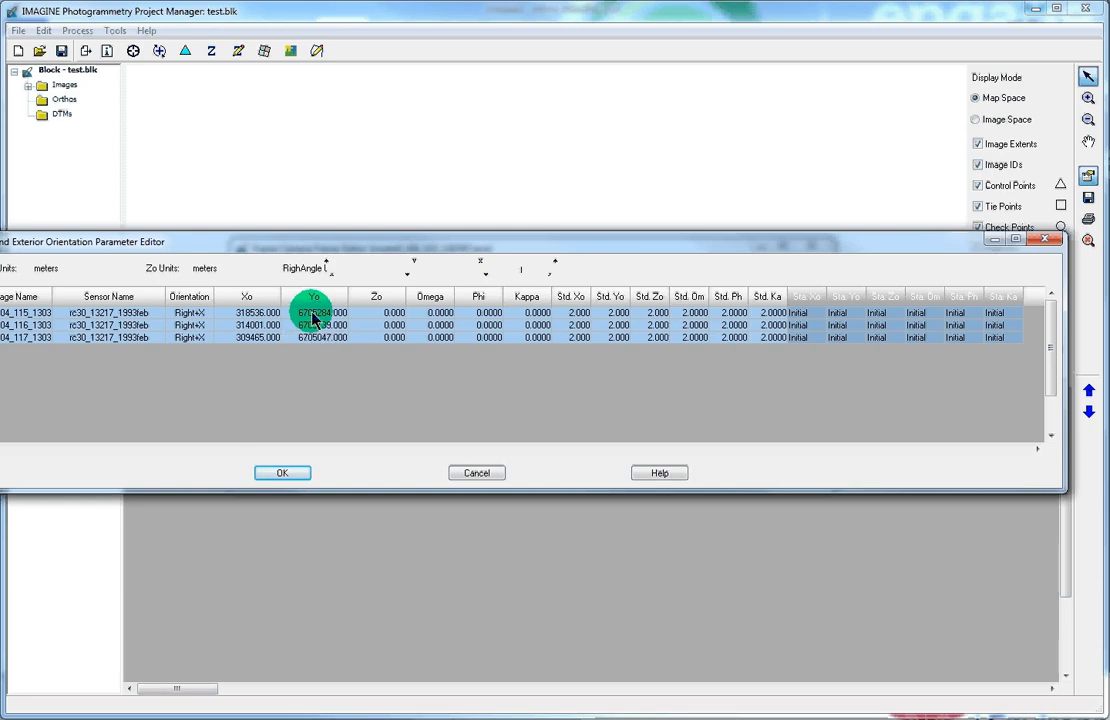
# Step: Set the Zo values of the three images to 8453, 8473 and 8471 in row order and accept the exterior orientation parameters
pyautogui.click(380, 314)
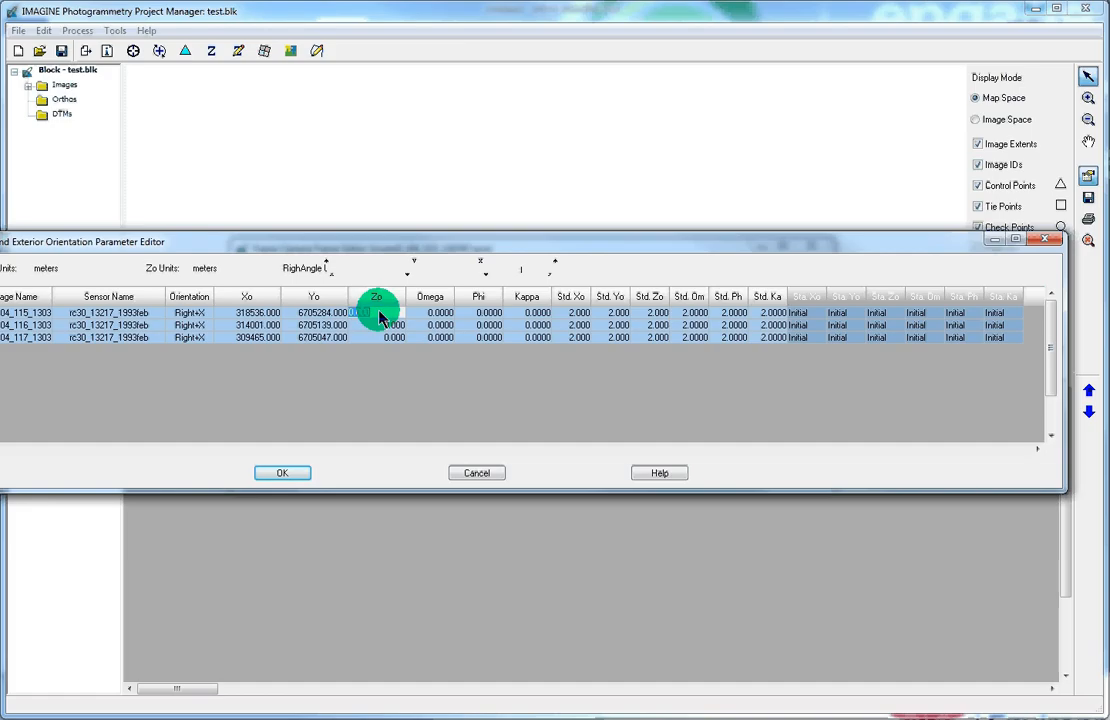
pyautogui.write('8453')
pyautogui.press('Return')
pyautogui.write('84')
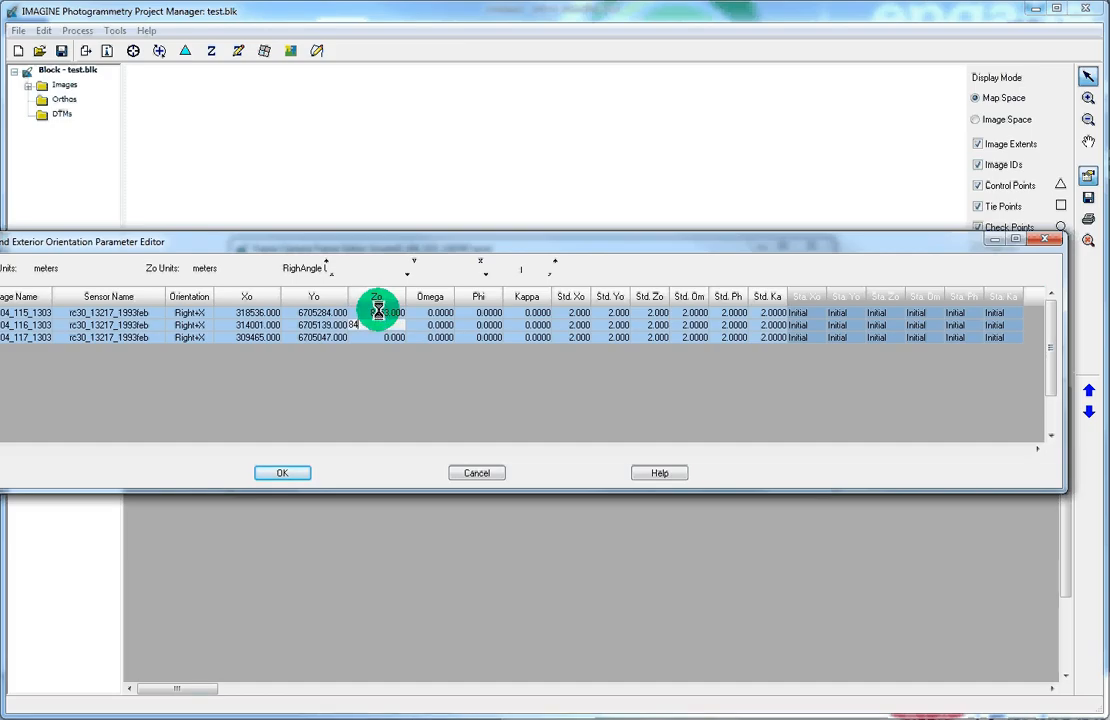
pyautogui.write('53')
pyautogui.press('Return')
pyautogui.write('8471')
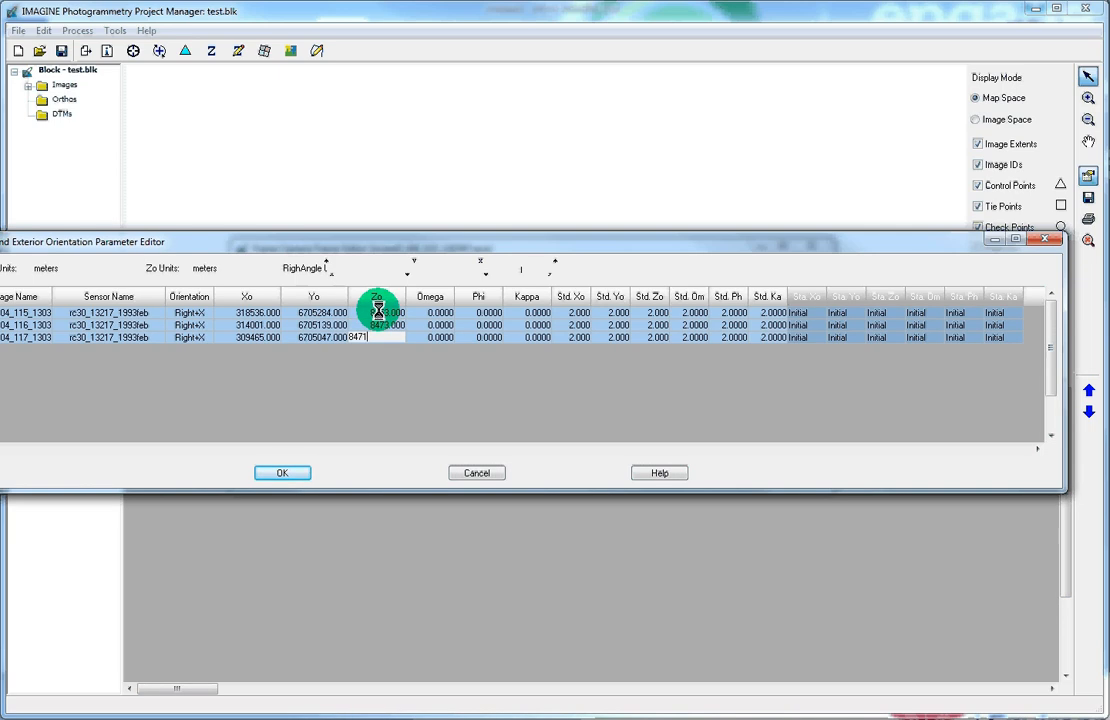
pyautogui.click(378, 310)
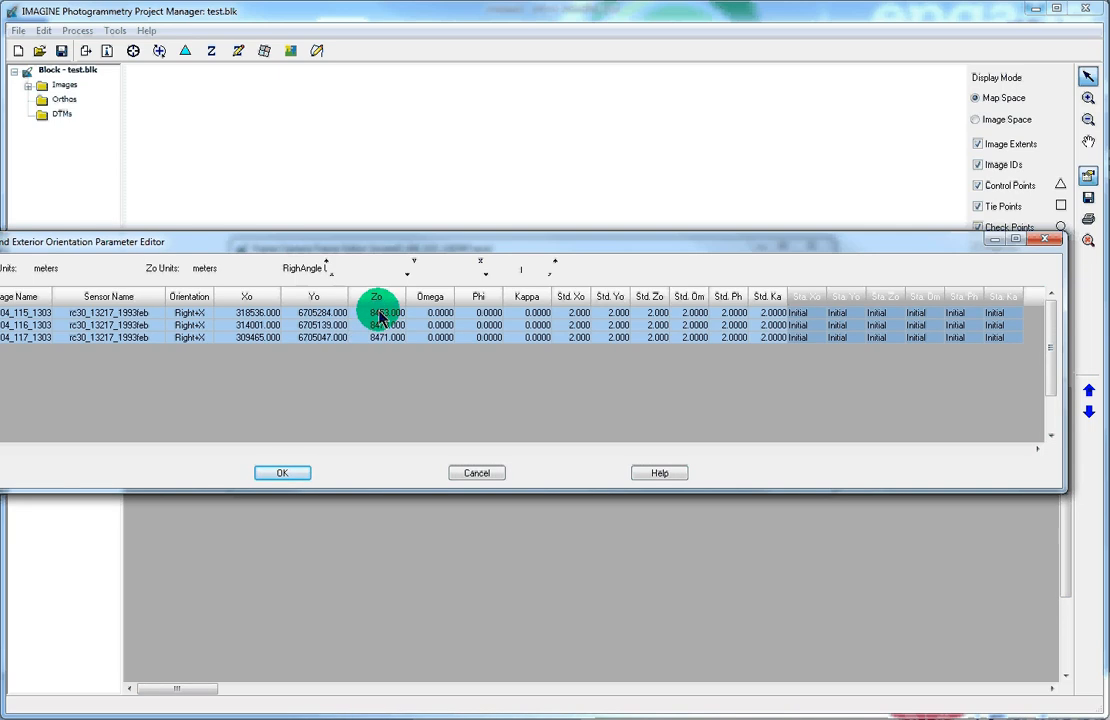
pyautogui.click(292, 476)
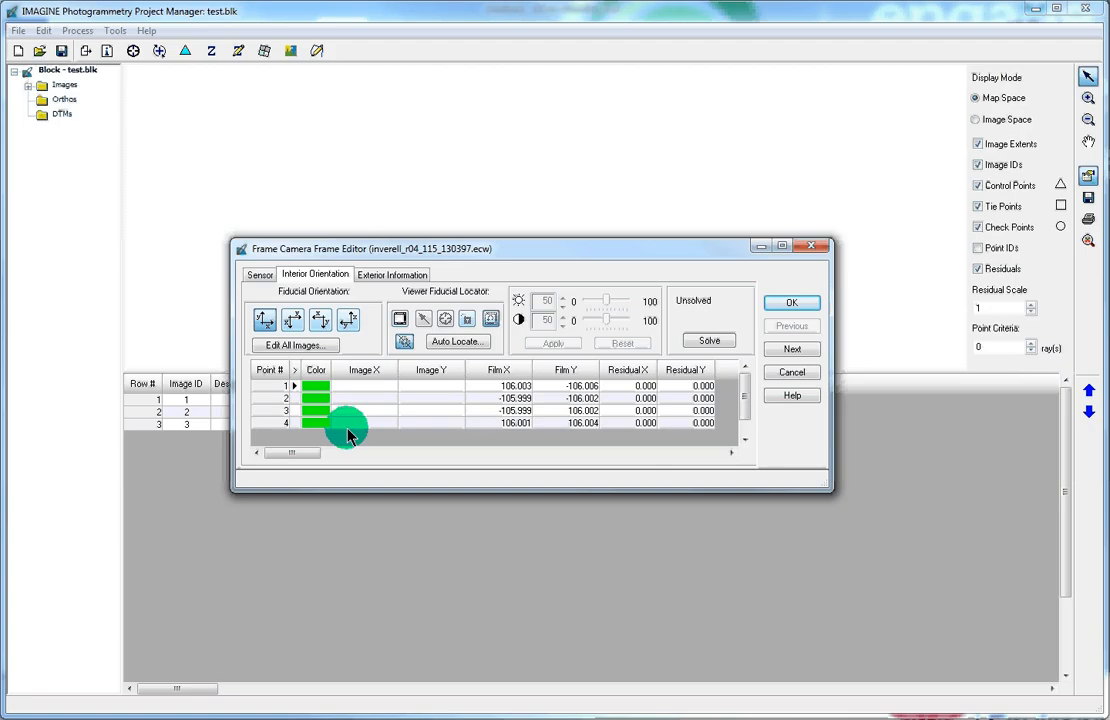
# Step: Display inverell_r04_115_130397.ecw in the fiducial viewer and place fiducial point 1 at the centre of the lower-right corner's red cross
pyautogui.click(400, 322)
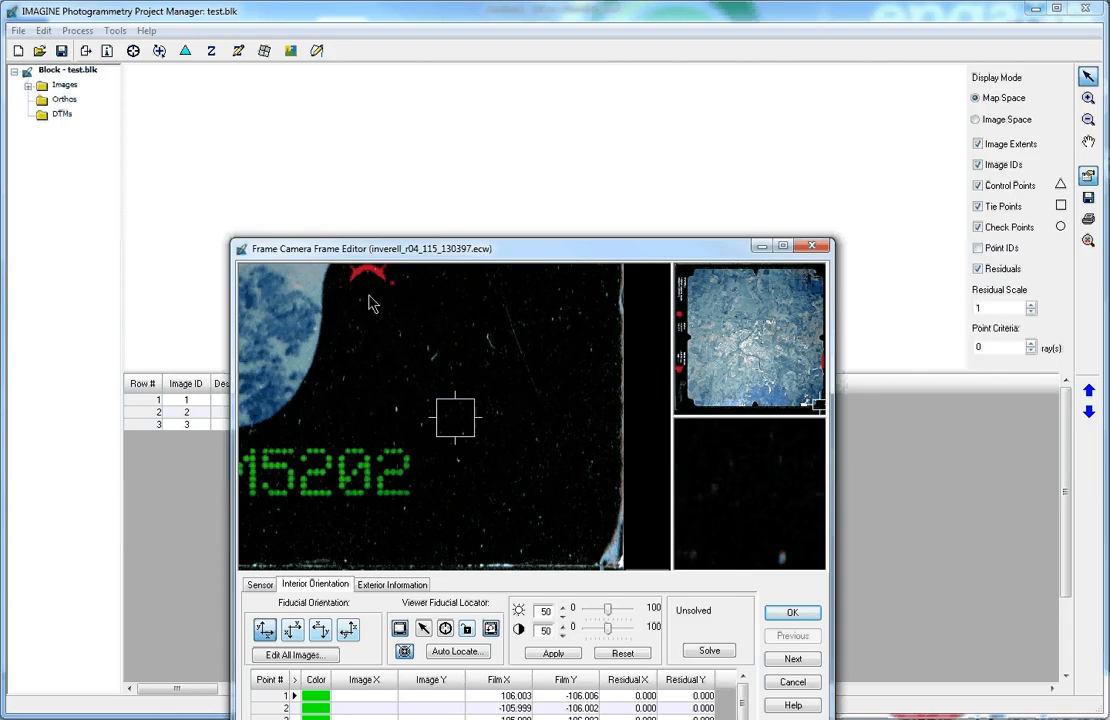
pyautogui.moveTo(467, 404); pyautogui.dragTo(381, 274)
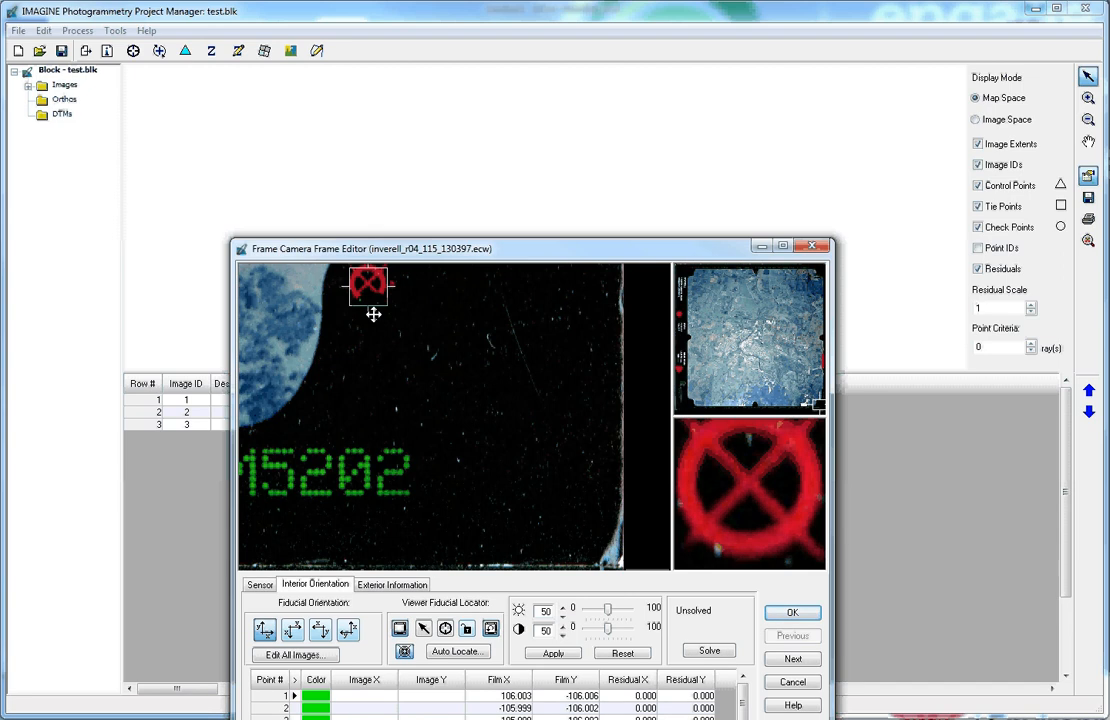
pyautogui.click(446, 634)
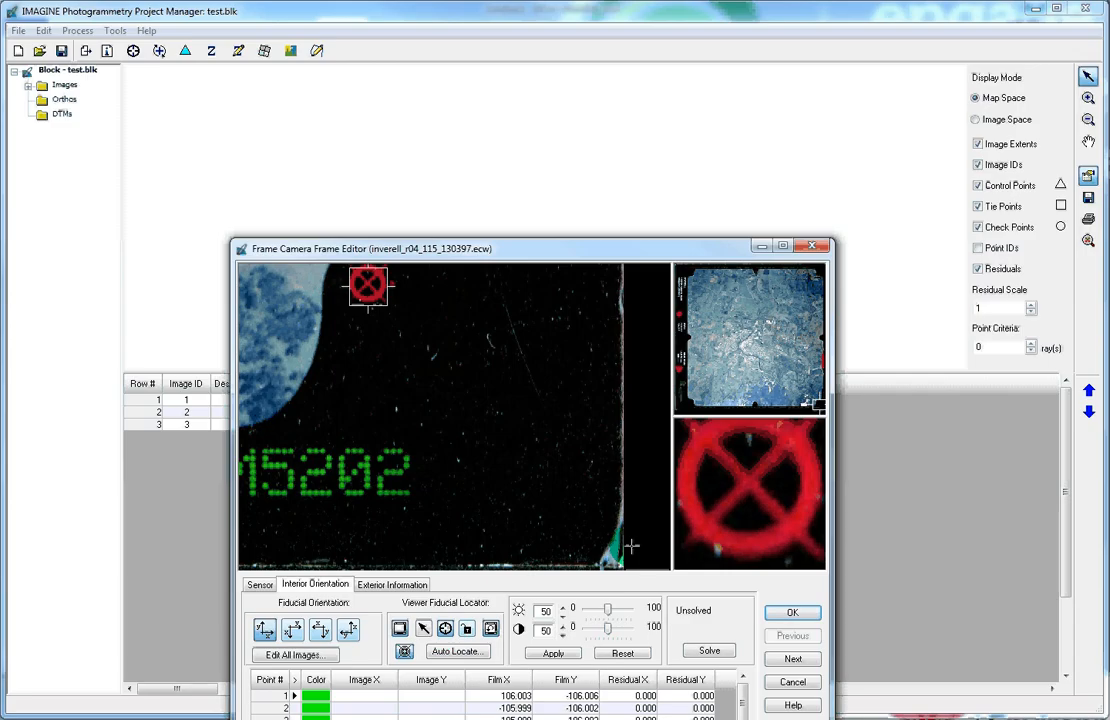
pyautogui.click(748, 483)
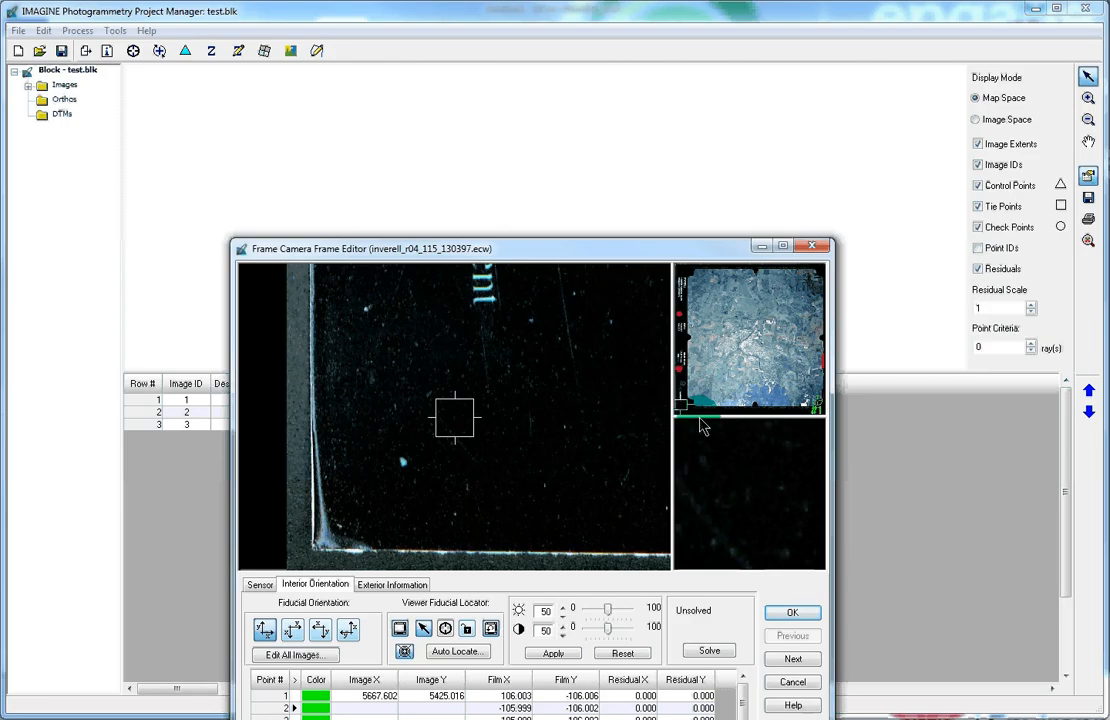
# Step: Place fiducial point 2 at the centre of the red cross in the lower-left corner of image 115
pyautogui.moveTo(695, 409); pyautogui.dragTo(701, 404)
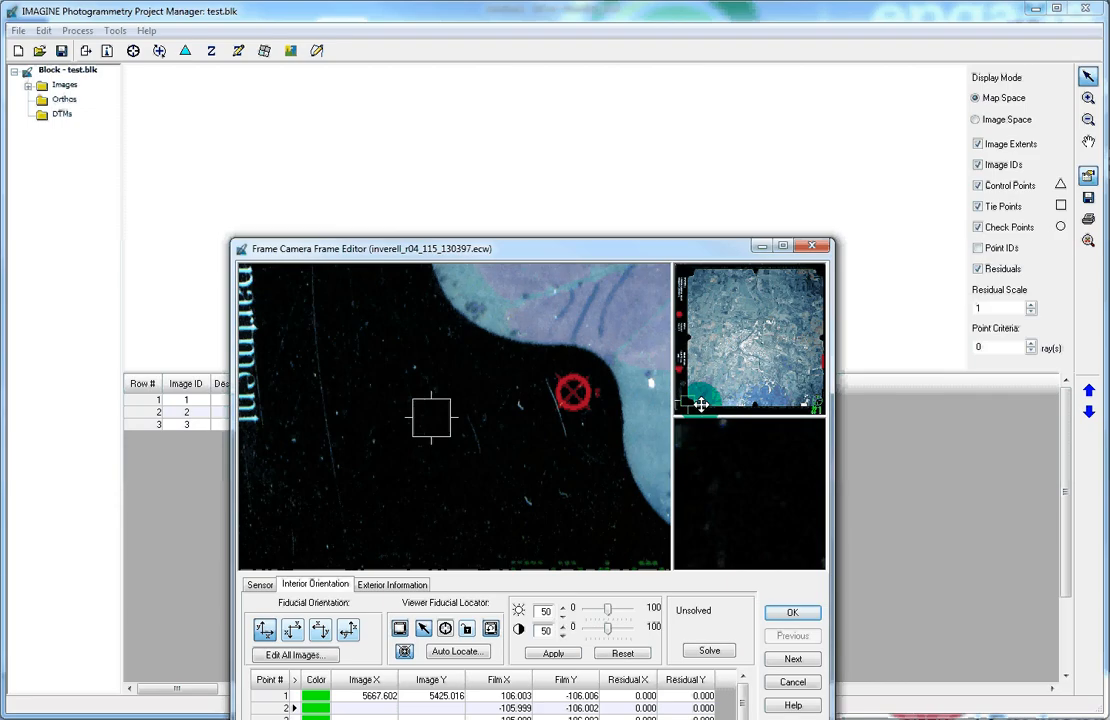
pyautogui.moveTo(446, 442); pyautogui.dragTo(593, 419)
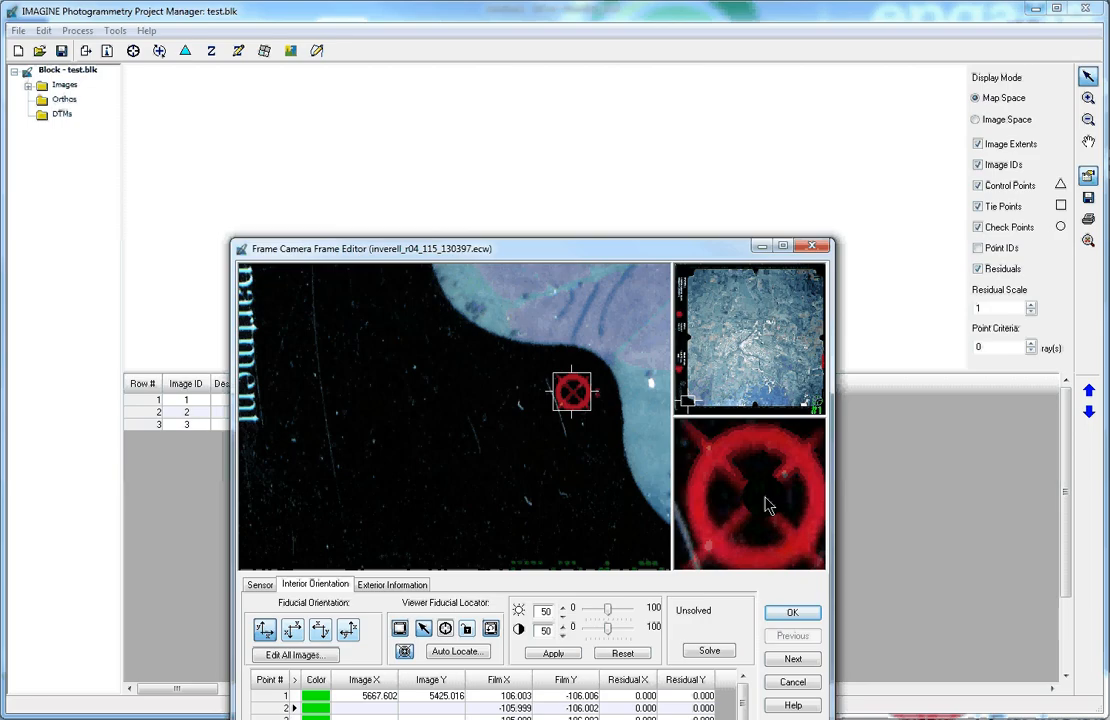
pyautogui.click(445, 629)
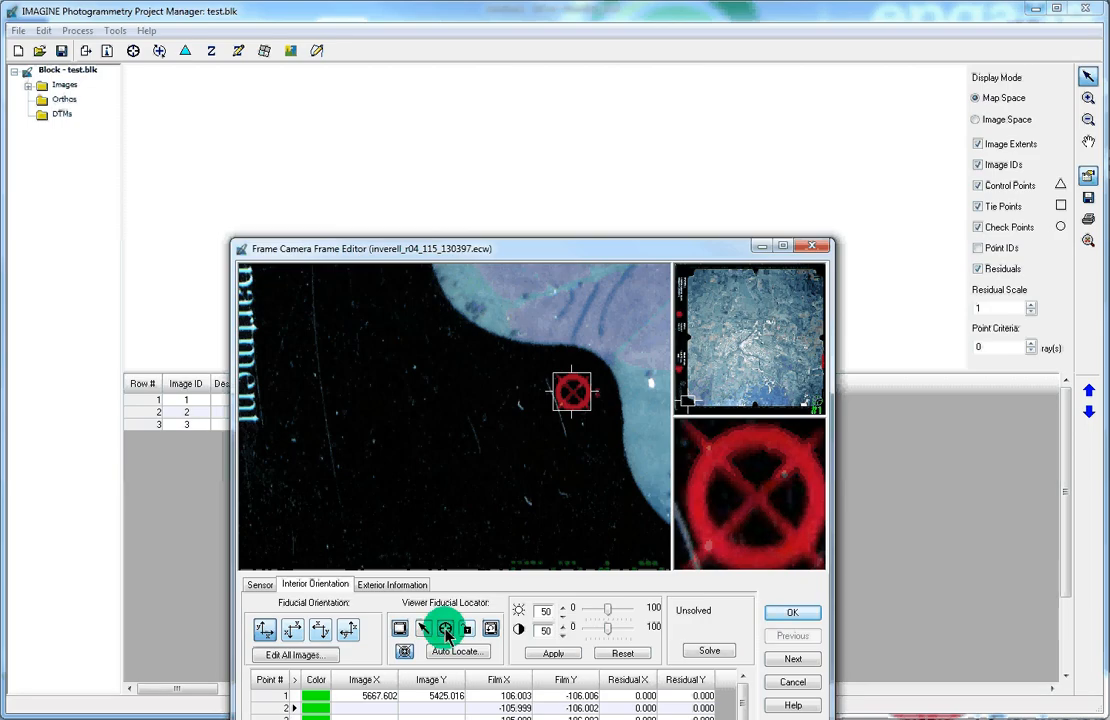
pyautogui.click(758, 498)
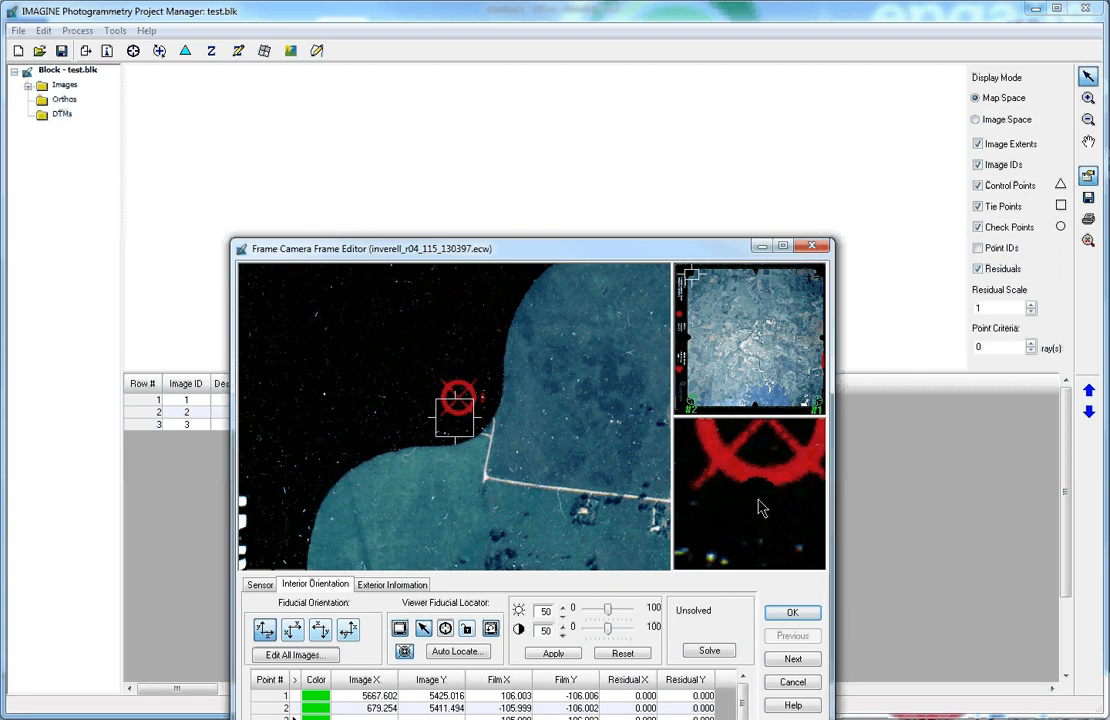
# Step: Place fiducial points 3 and 4 at the centres of the upper-left and upper-right corner crosses of image 115
pyautogui.click(511, 474)
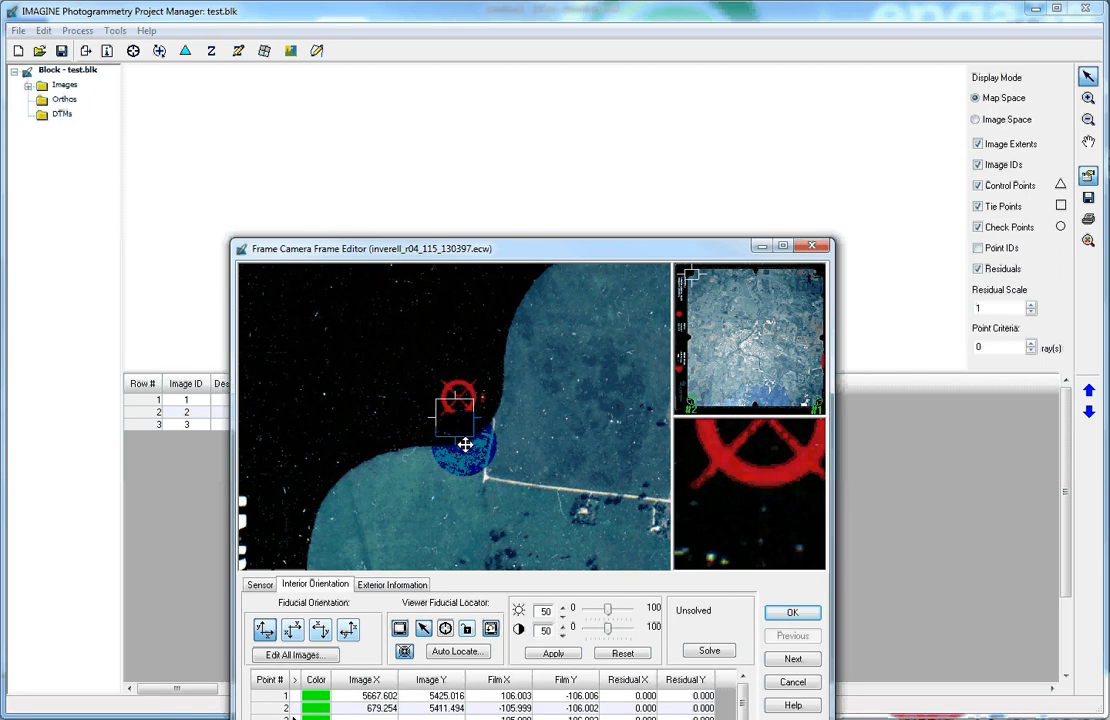
pyautogui.moveTo(465, 445); pyautogui.dragTo(468, 427)
pyautogui.click(446, 629)
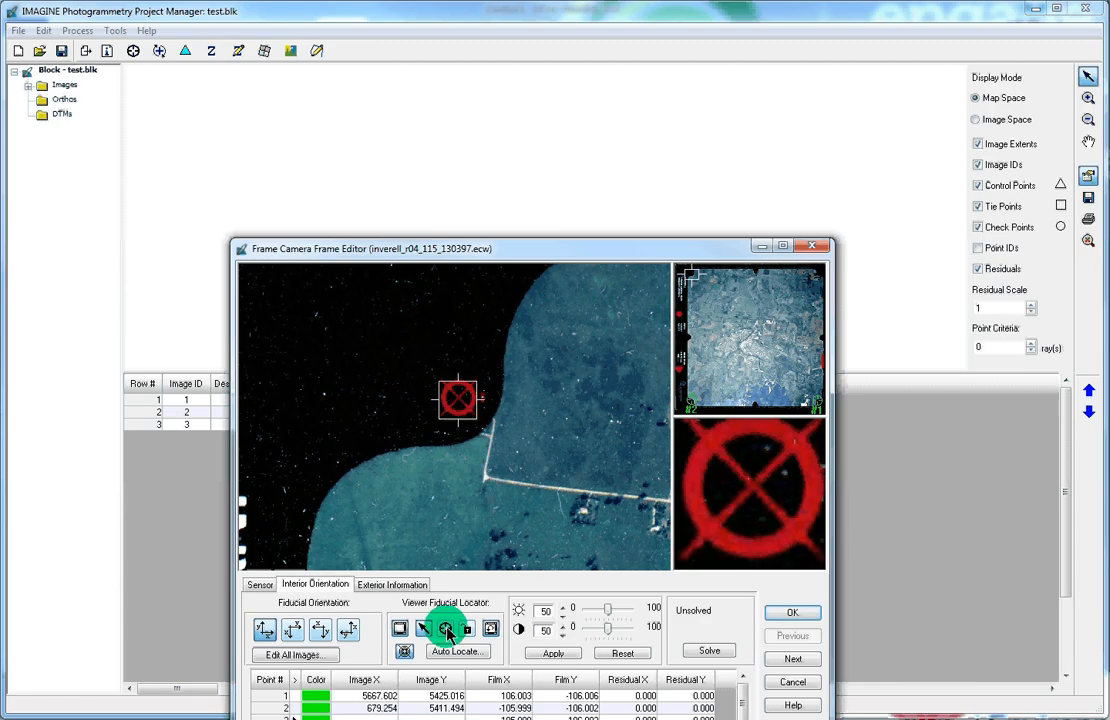
pyautogui.click(753, 487)
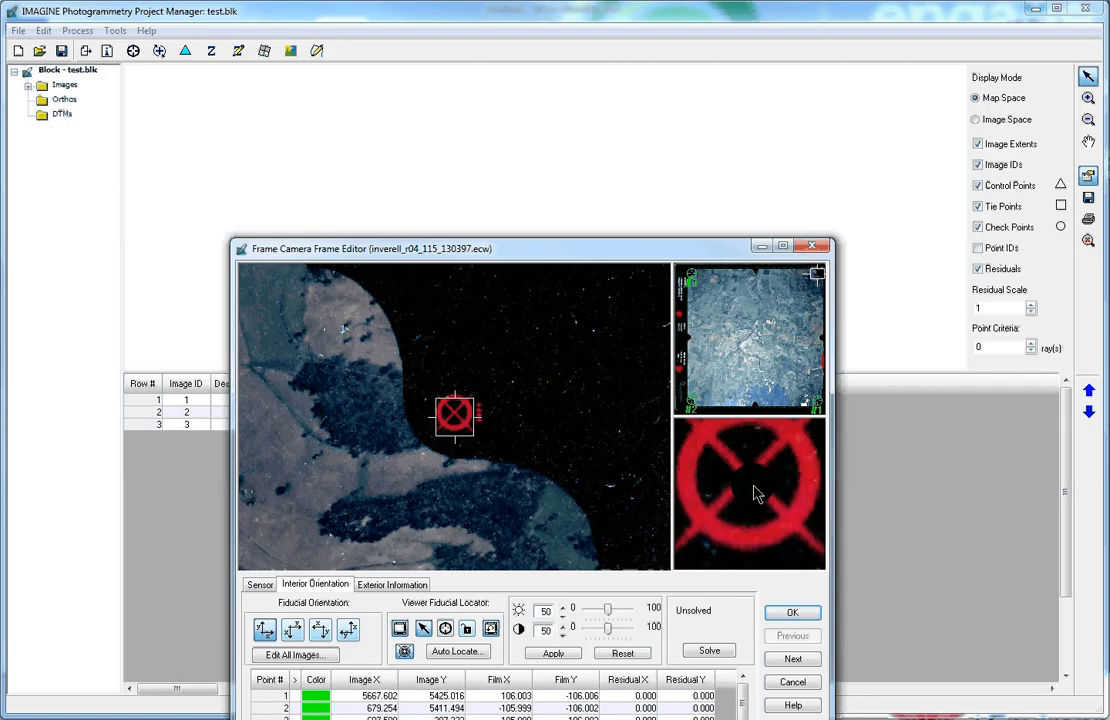
pyautogui.click(445, 628)
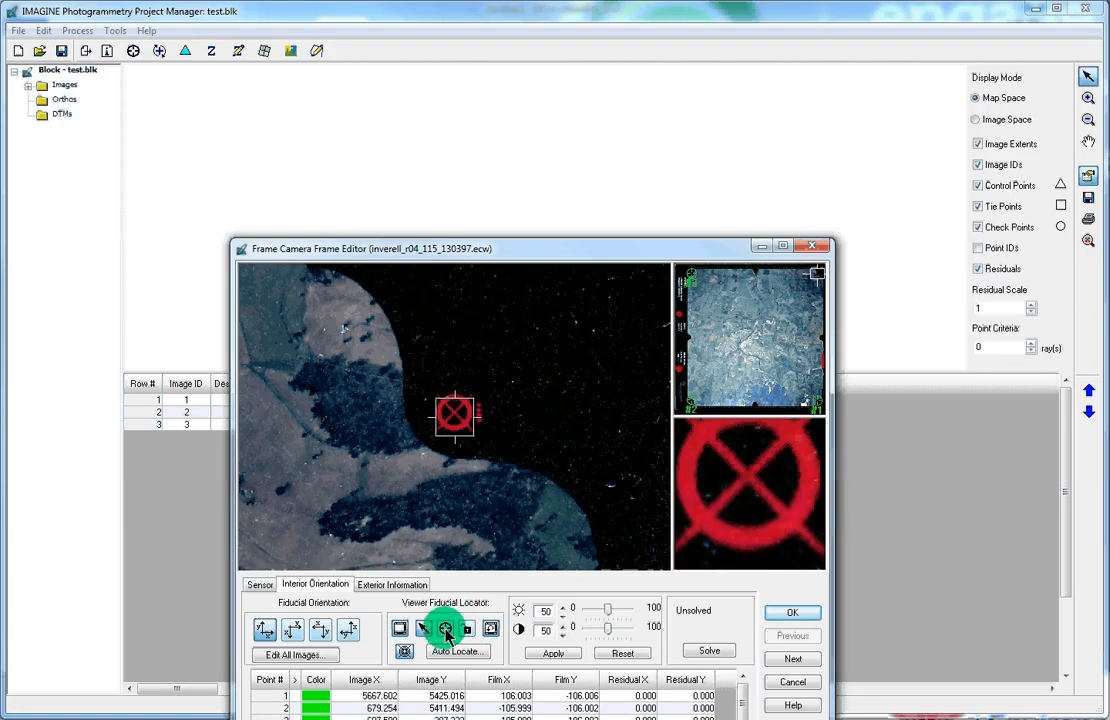
pyautogui.click(748, 497)
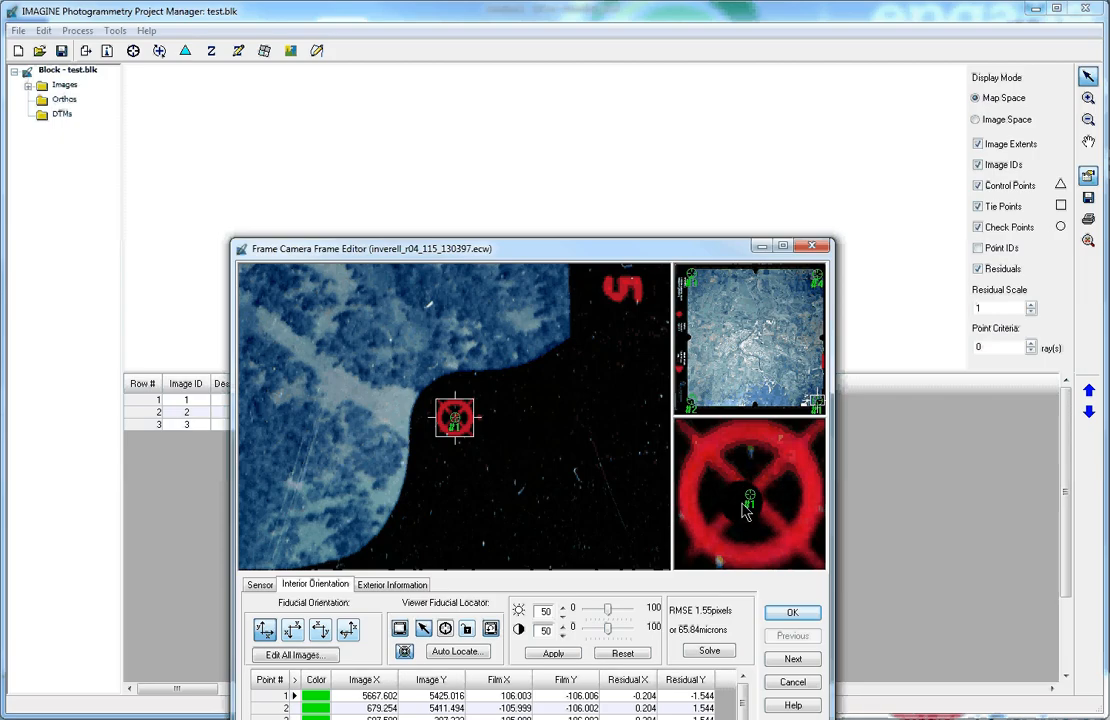
pyautogui.click(697, 616)
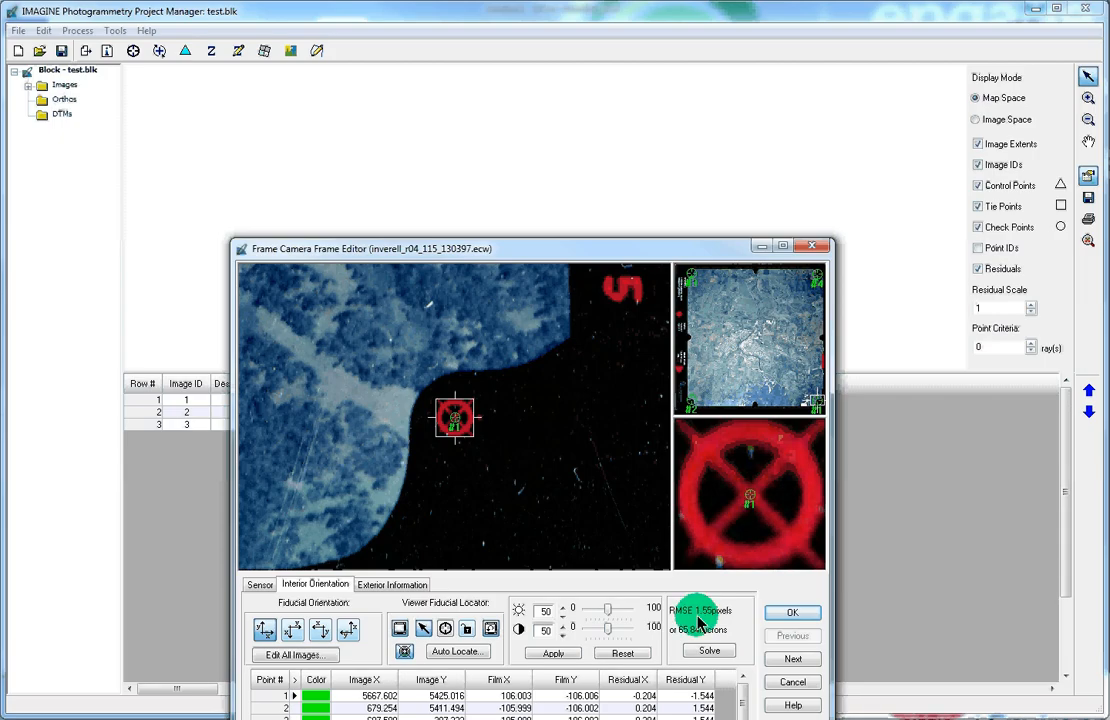
# Step: Switch to inverell_r04_116_130397.ecw and place fiducial point 1 at the centre of its lower-right corner cross
pyautogui.click(786, 659)
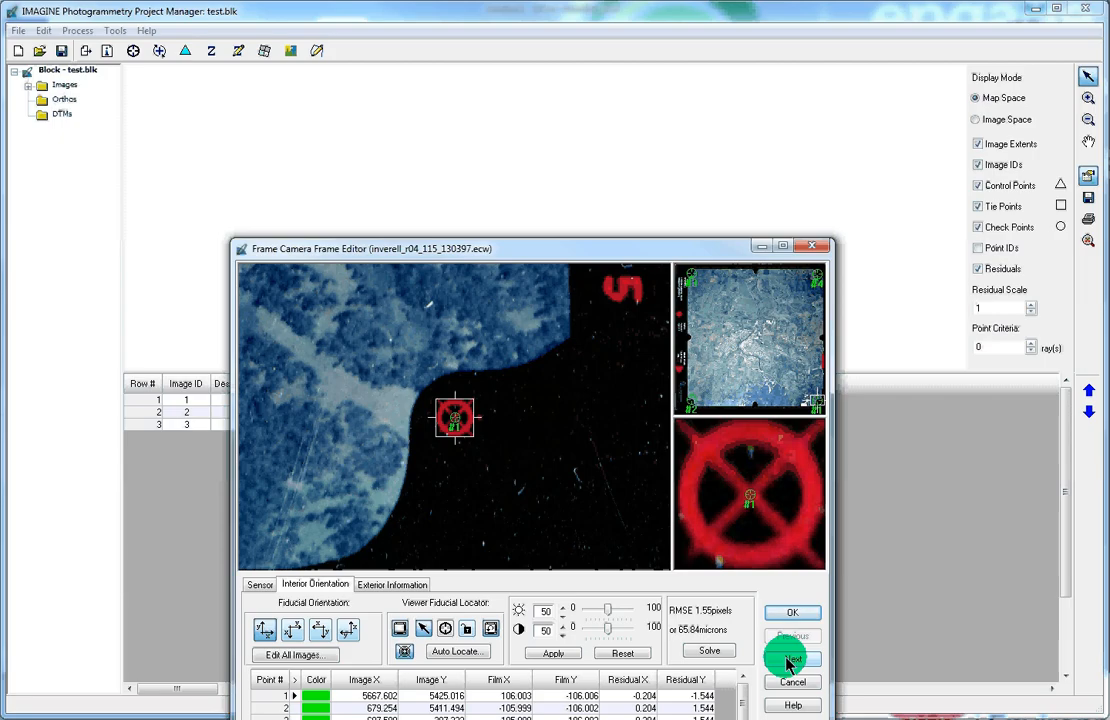
pyautogui.click(786, 660)
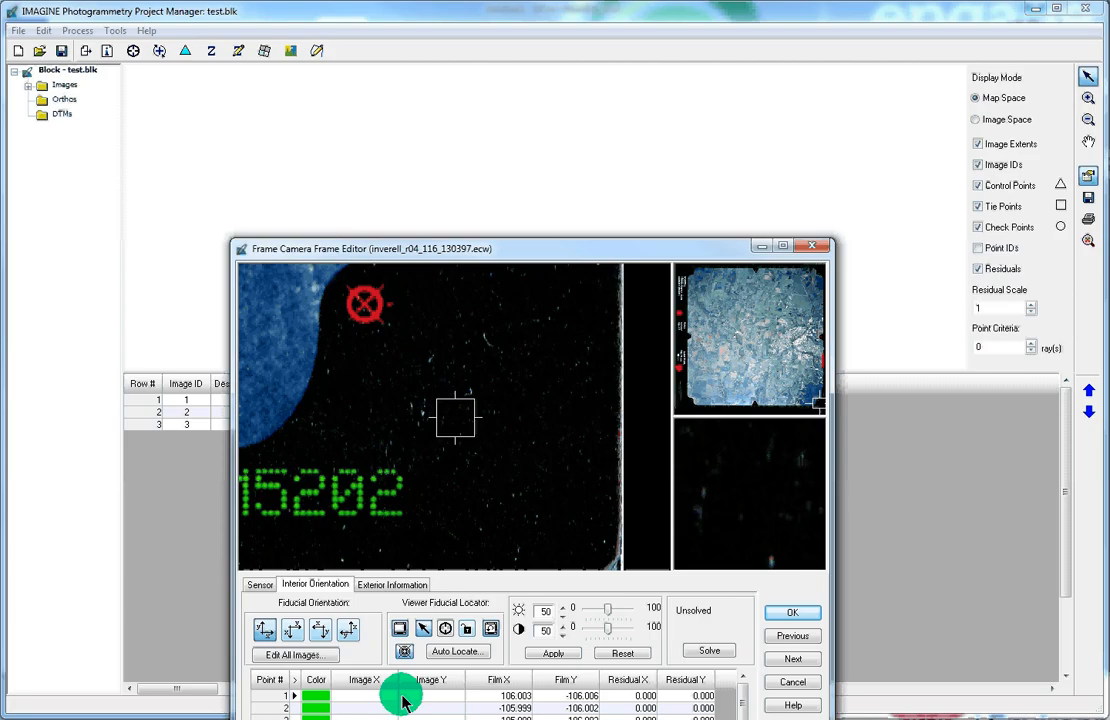
pyautogui.moveTo(466, 446); pyautogui.dragTo(377, 333)
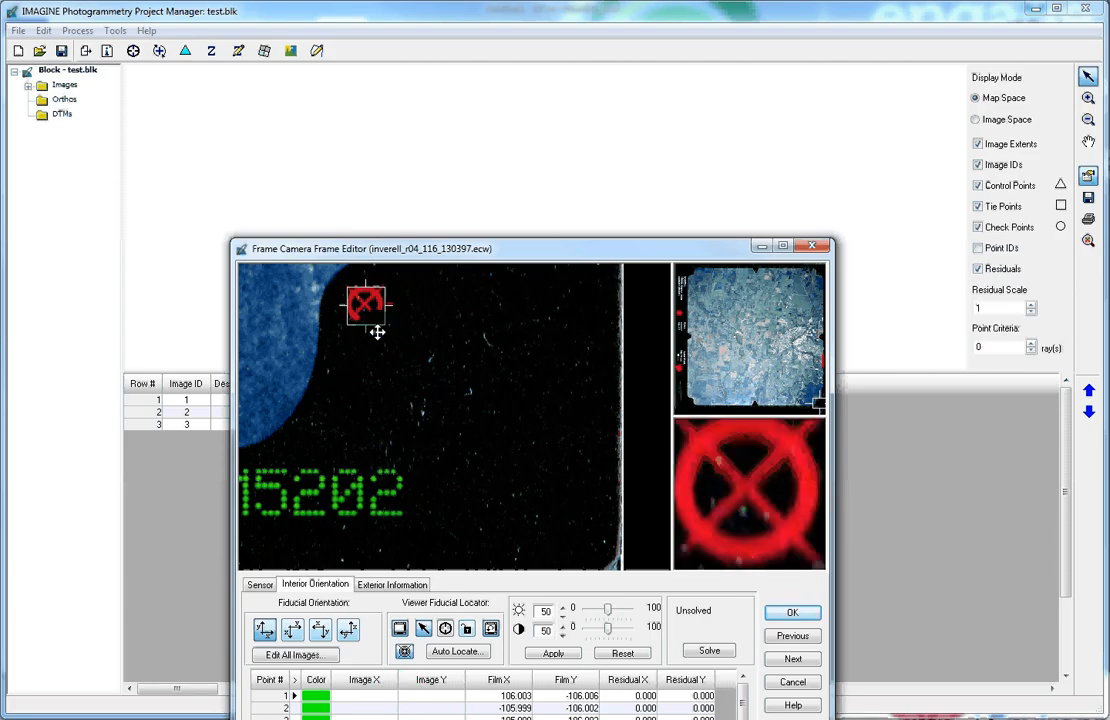
pyautogui.click(467, 629)
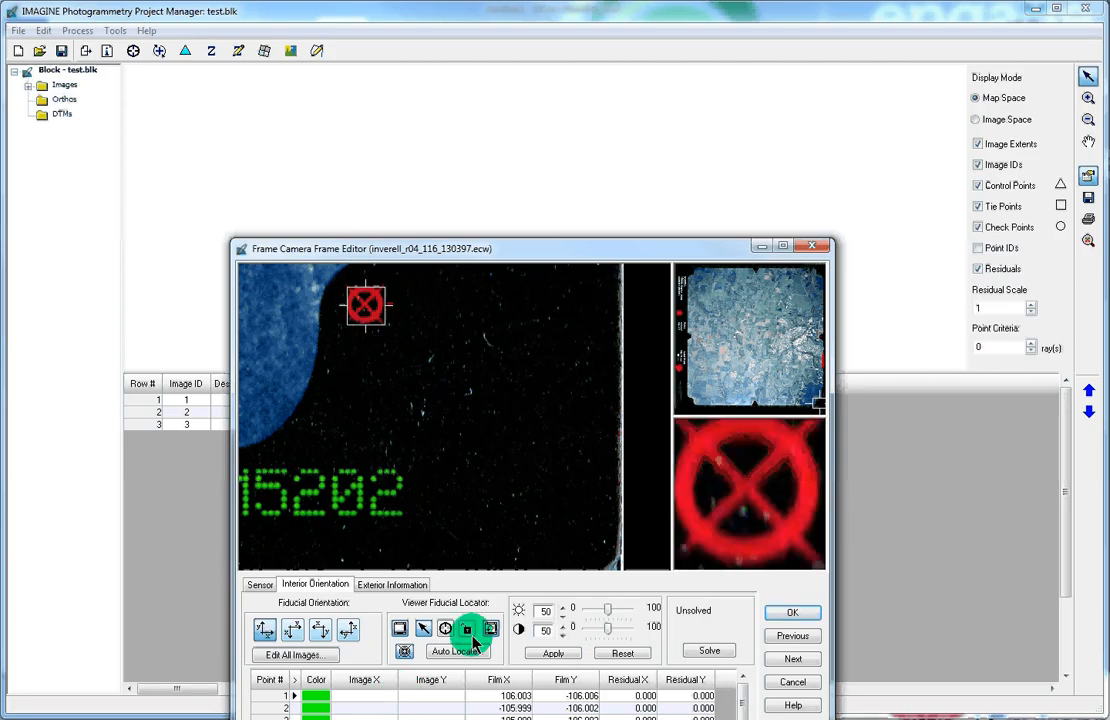
pyautogui.click(744, 487)
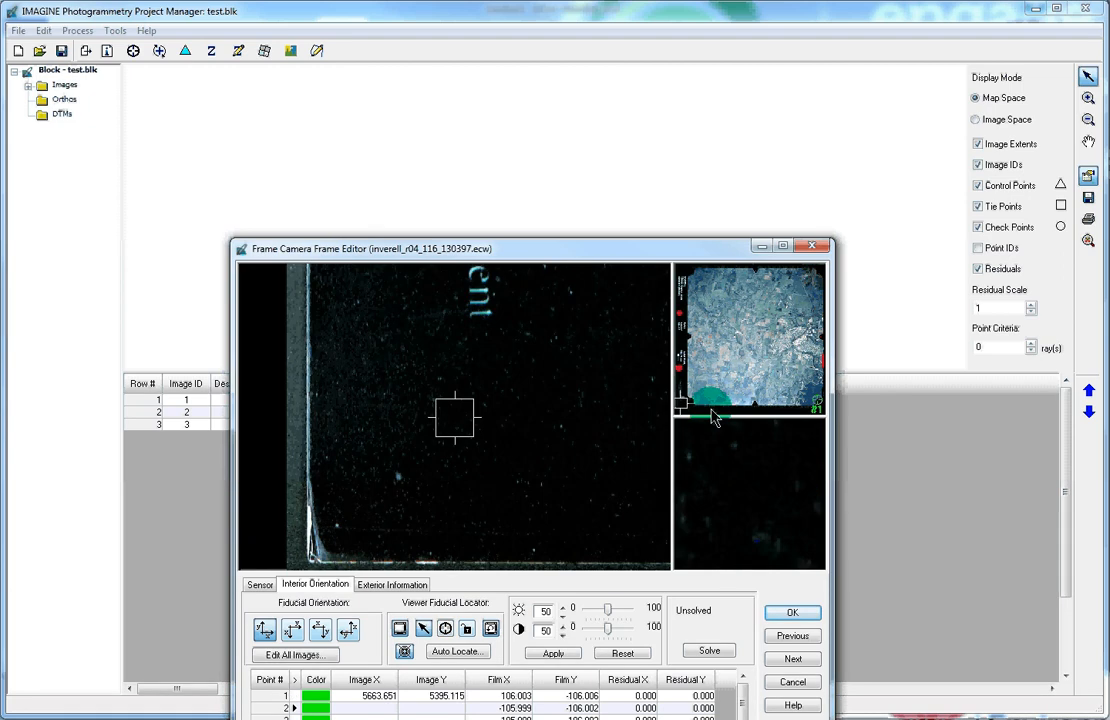
# Step: Place fiducial point 2 at the centre of the red cross in the lower-left corner of image 116
pyautogui.moveTo(694, 405); pyautogui.dragTo(700, 402)
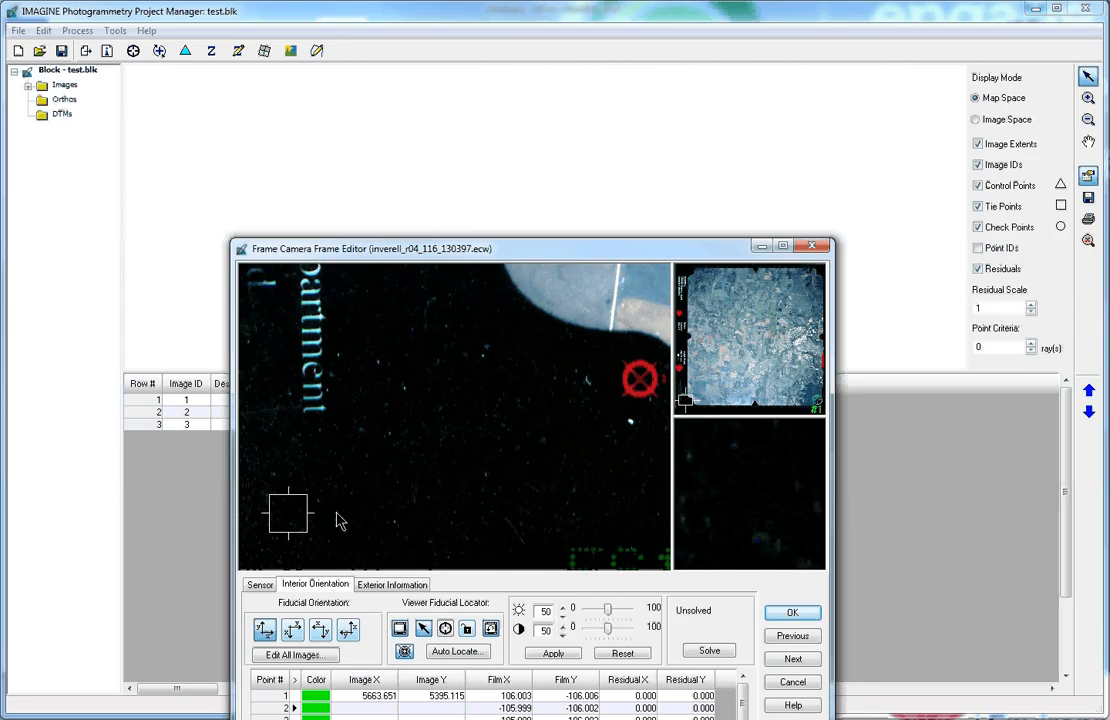
pyautogui.moveTo(316, 525); pyautogui.dragTo(666, 394)
pyautogui.click(447, 630)
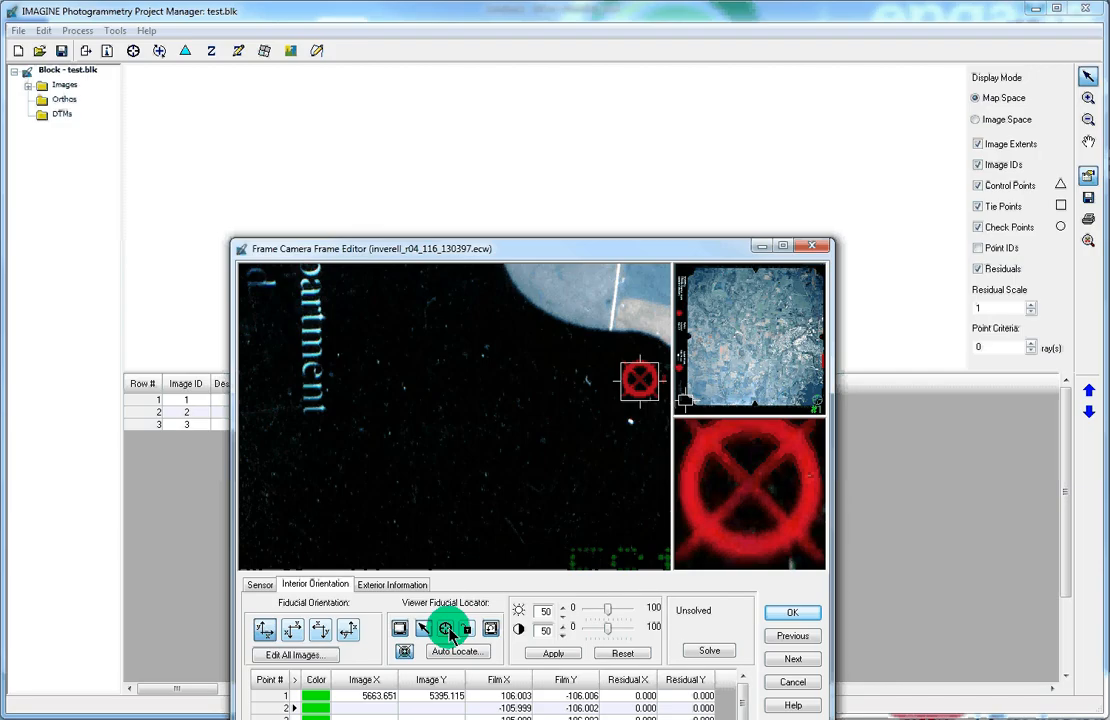
pyautogui.click(750, 486)
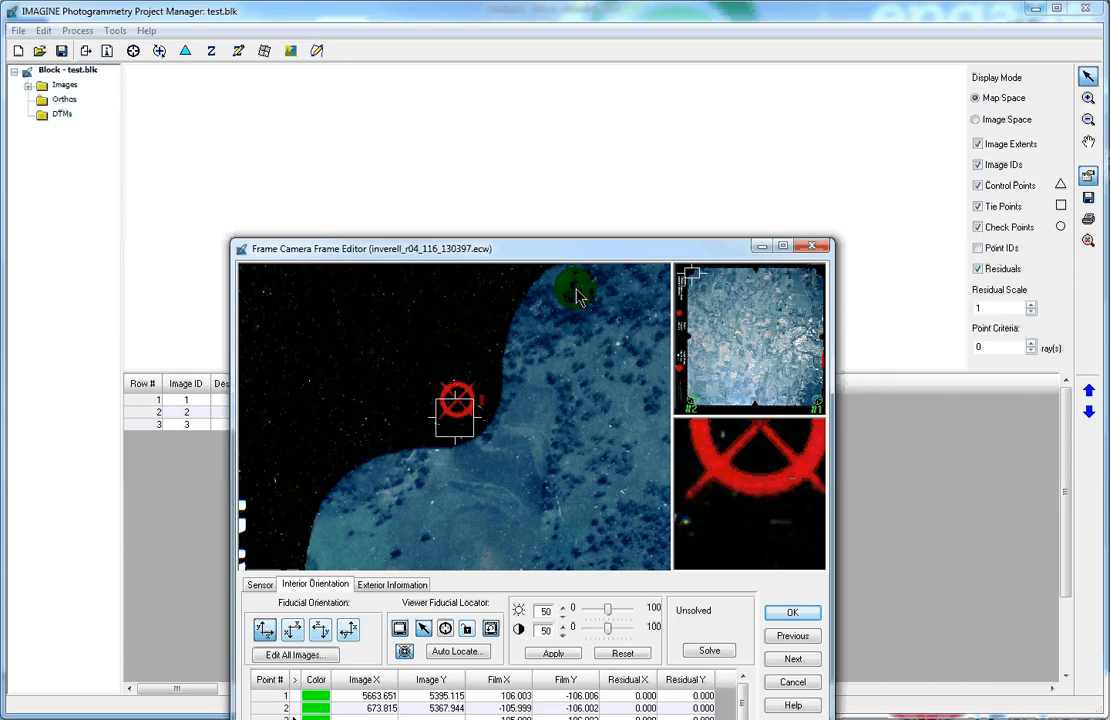
# Step: Place fiducial points 3 and 4 at the centres of the upper-left and upper-right corner crosses of image 116
pyautogui.moveTo(577, 248); pyautogui.dragTo(582, 110)
pyautogui.click(470, 296)
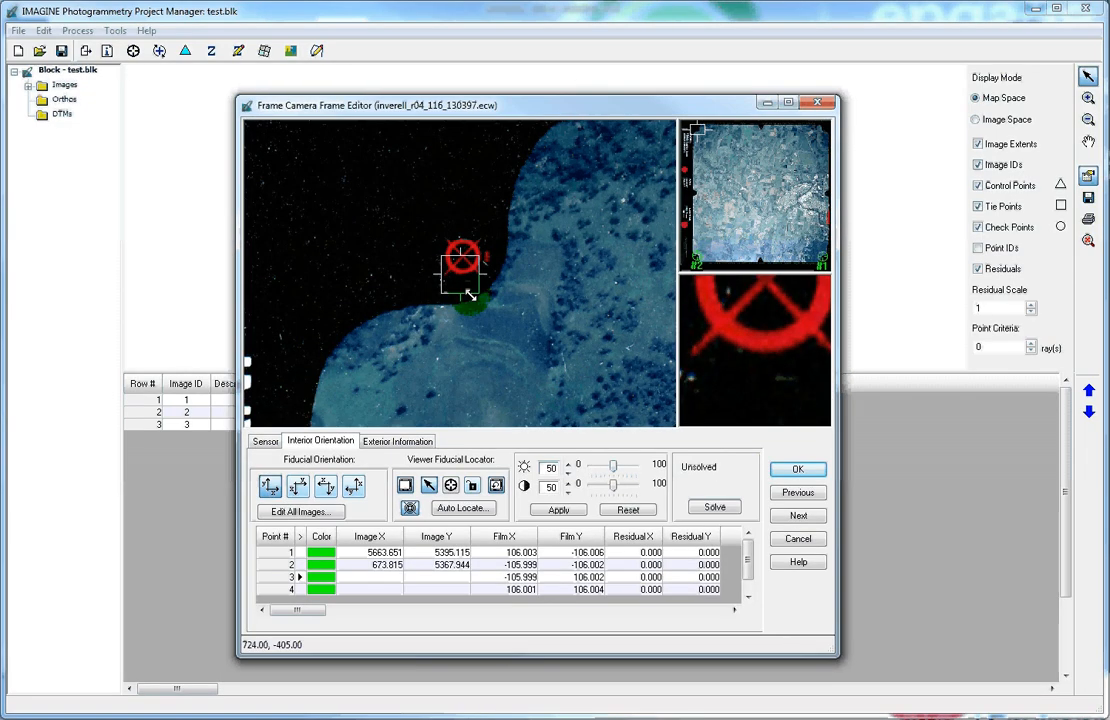
pyautogui.moveTo(470, 296); pyautogui.dragTo(471, 290)
pyautogui.click(450, 487)
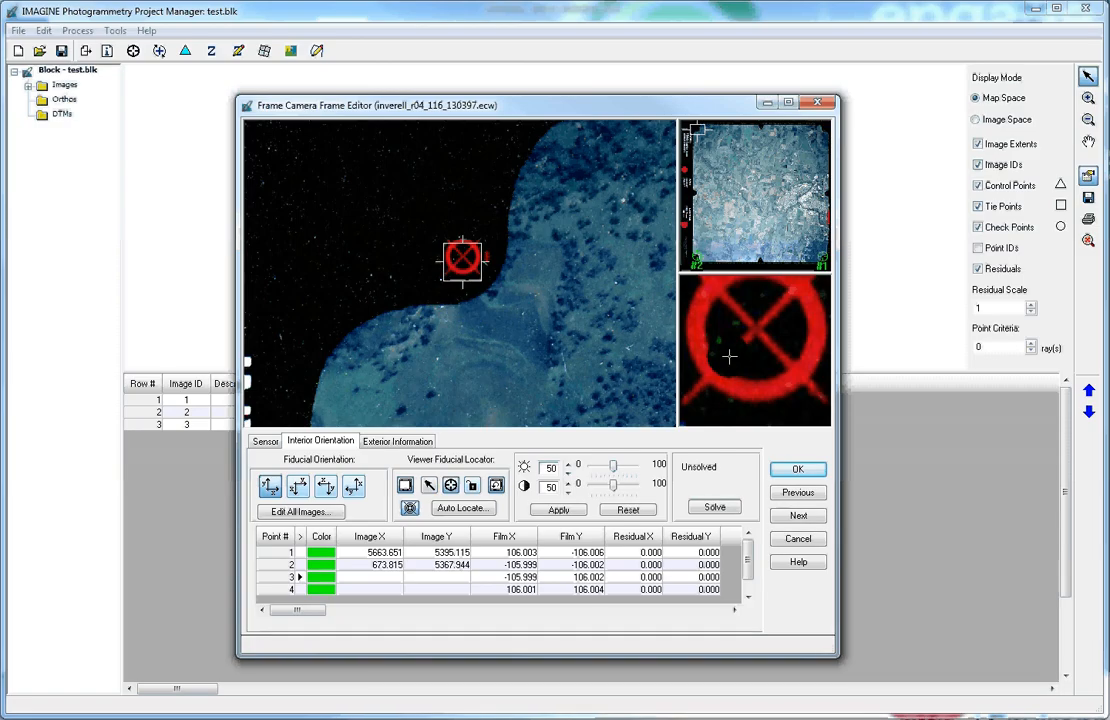
pyautogui.click(758, 341)
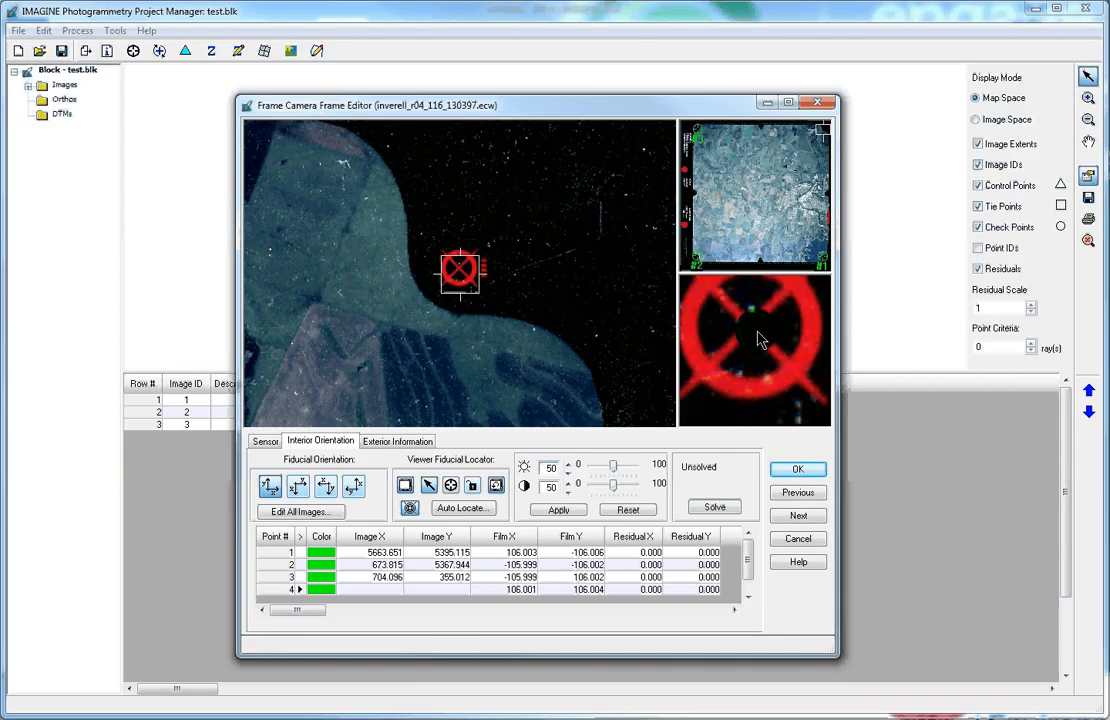
pyautogui.click(450, 487)
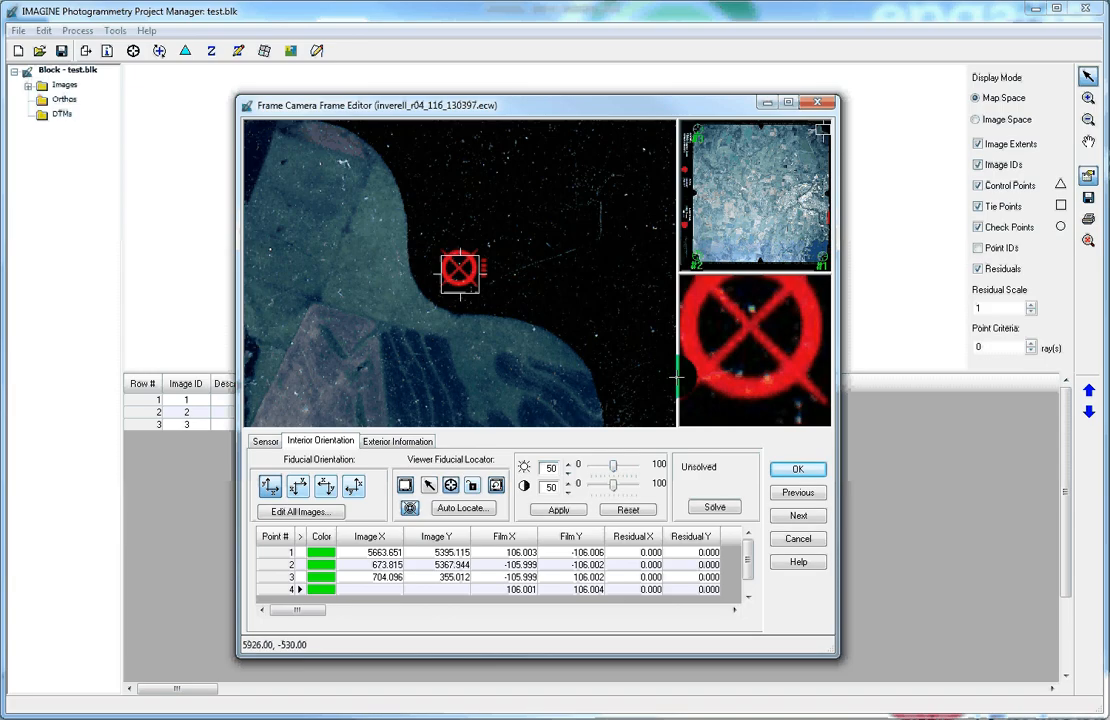
pyautogui.click(750, 325)
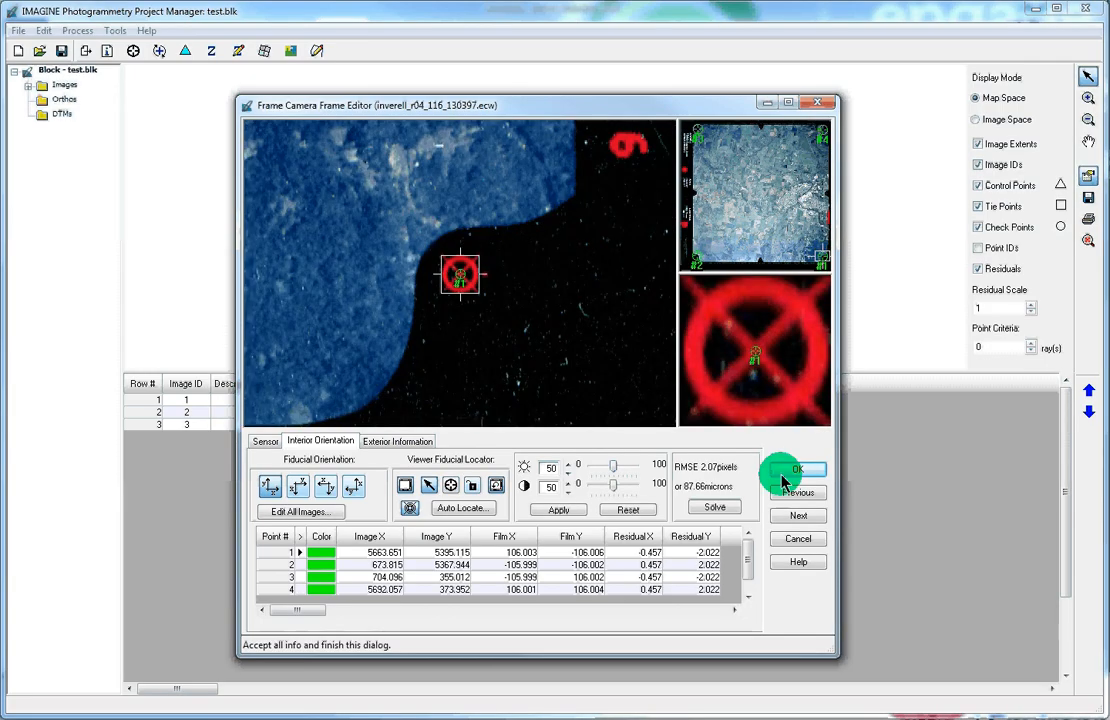
# Step: Switch to inverell_r04_117_130397.ecw and place fiducial point 1 at the centre of its lower-right corner cross
pyautogui.click(799, 516)
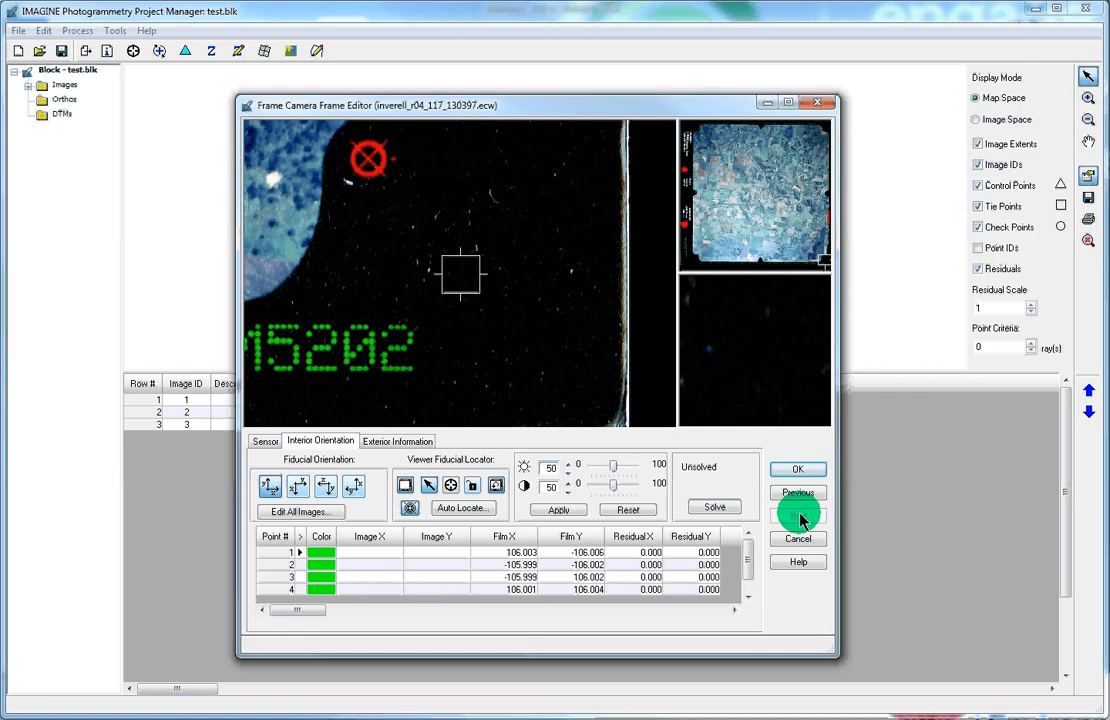
pyautogui.moveTo(469, 297); pyautogui.dragTo(377, 180)
pyautogui.click(430, 486)
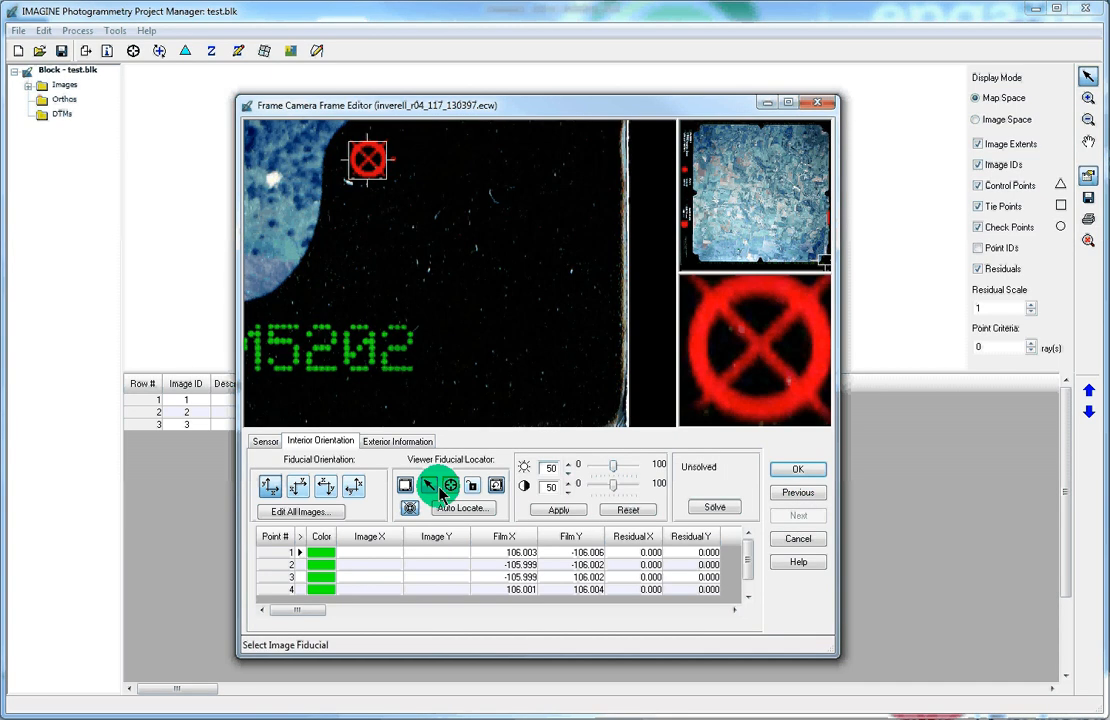
pyautogui.click(759, 346)
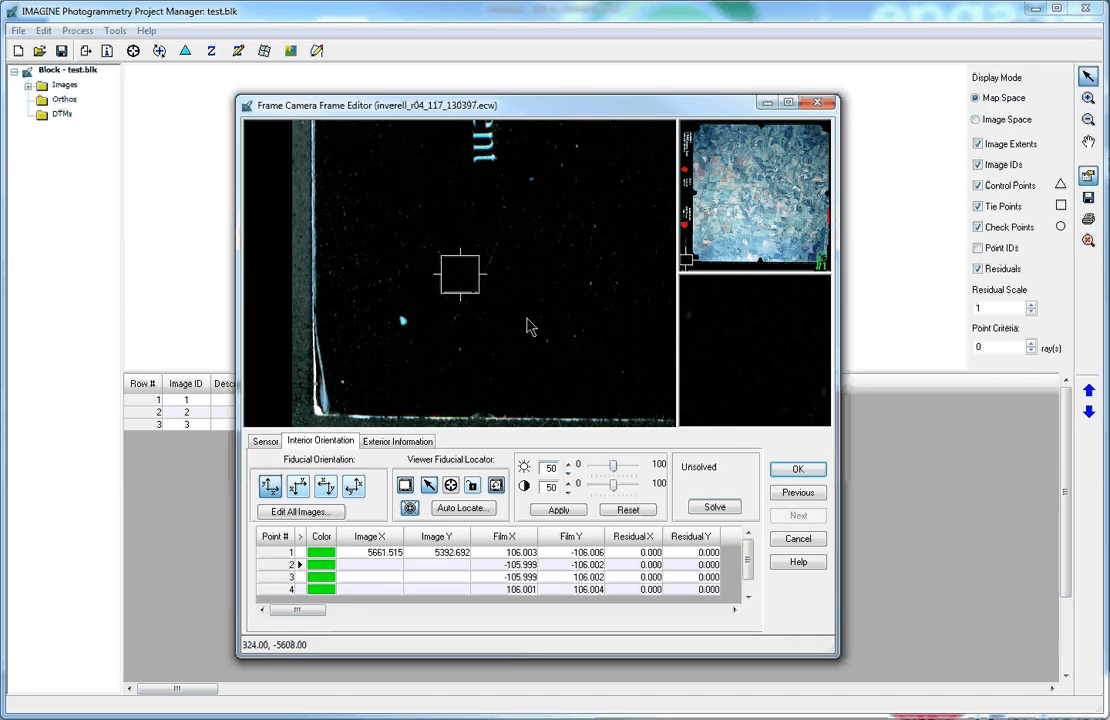
# Step: Place fiducial point 2 at the centre of the red cross in the lower-left corner of image 117
pyautogui.moveTo(697, 264); pyautogui.dragTo(704, 253)
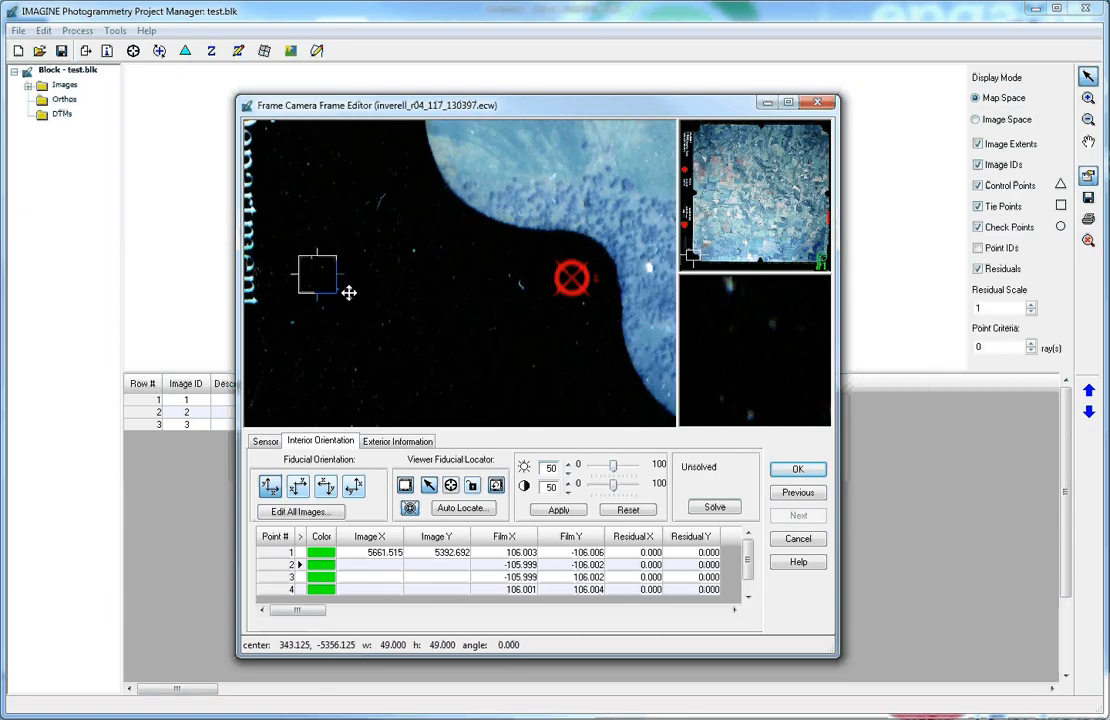
pyautogui.moveTo(348, 292); pyautogui.dragTo(590, 295)
pyautogui.click(457, 485)
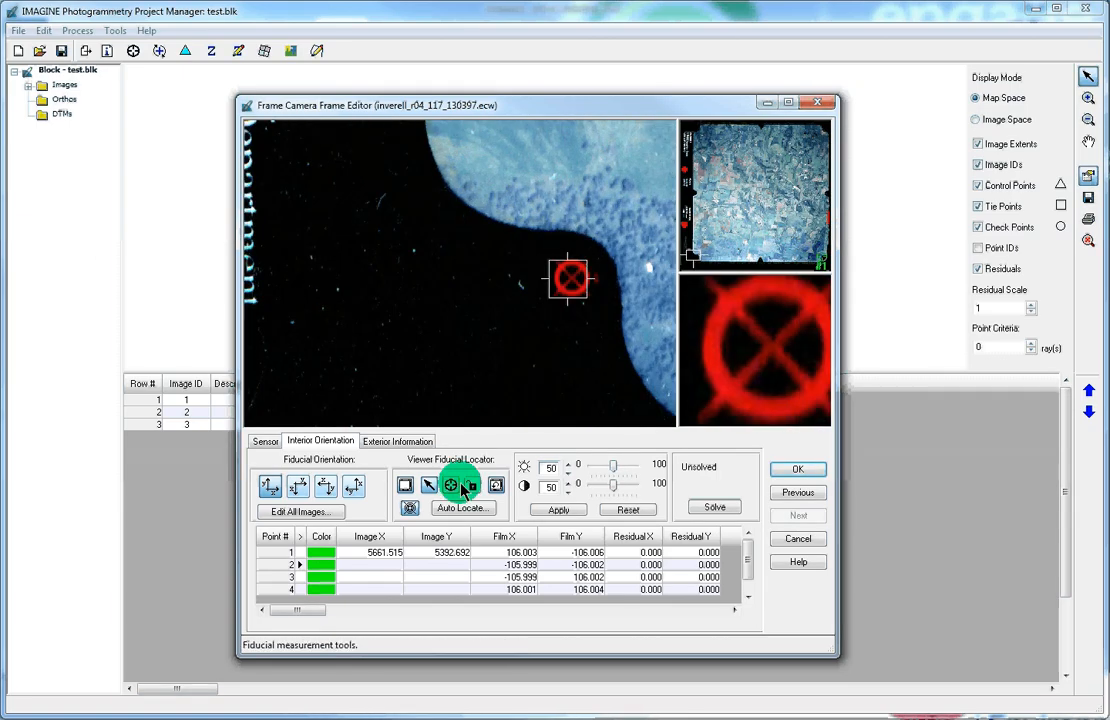
pyautogui.click(772, 348)
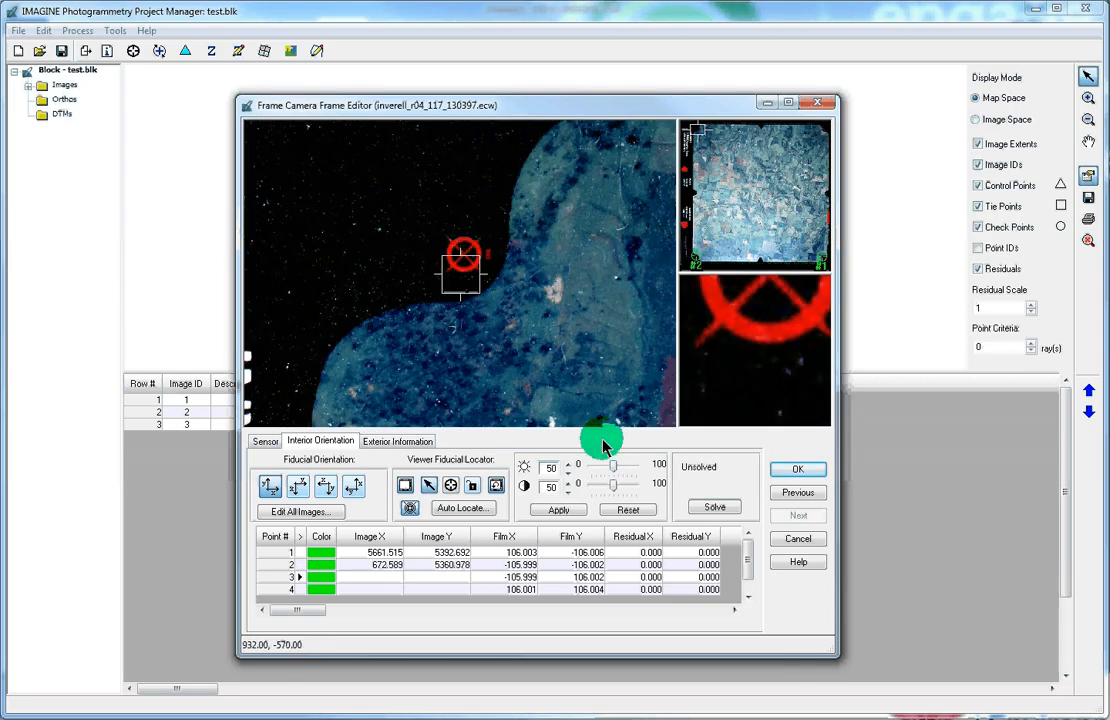
# Step: Place fiducial points 3 and 4 at the centres of image 117's upper-left and upper-right corner crosses, and accept the frame settings
pyautogui.click(451, 486)
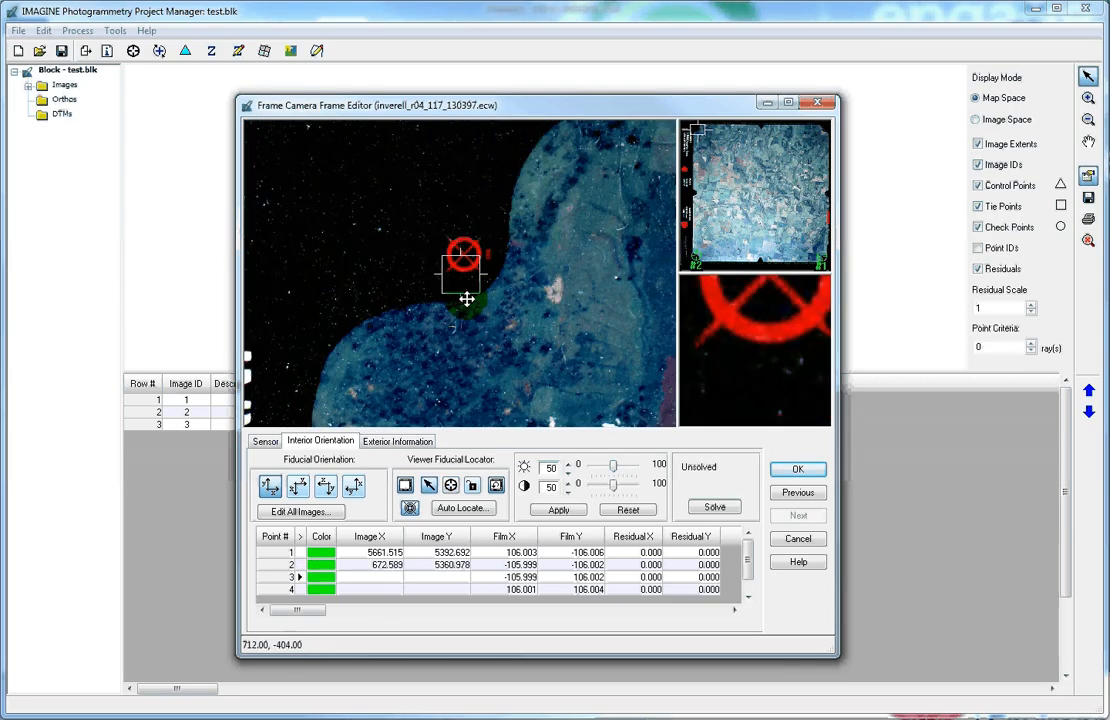
pyautogui.moveTo(467, 299); pyautogui.dragTo(470, 284)
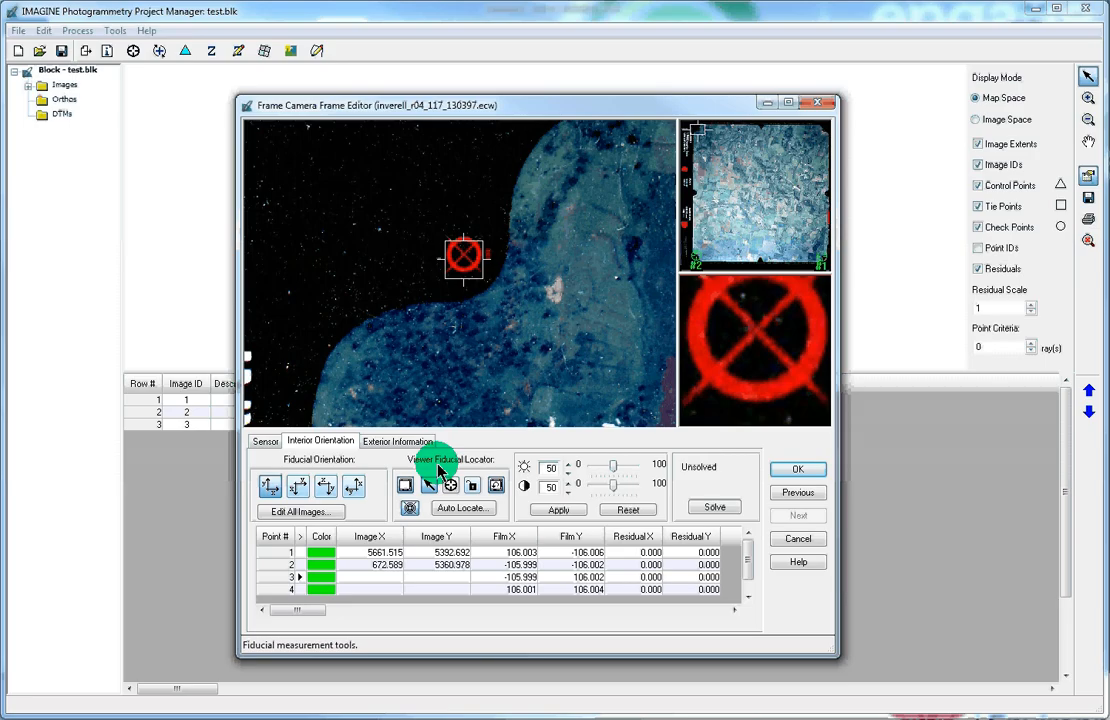
pyautogui.click(757, 333)
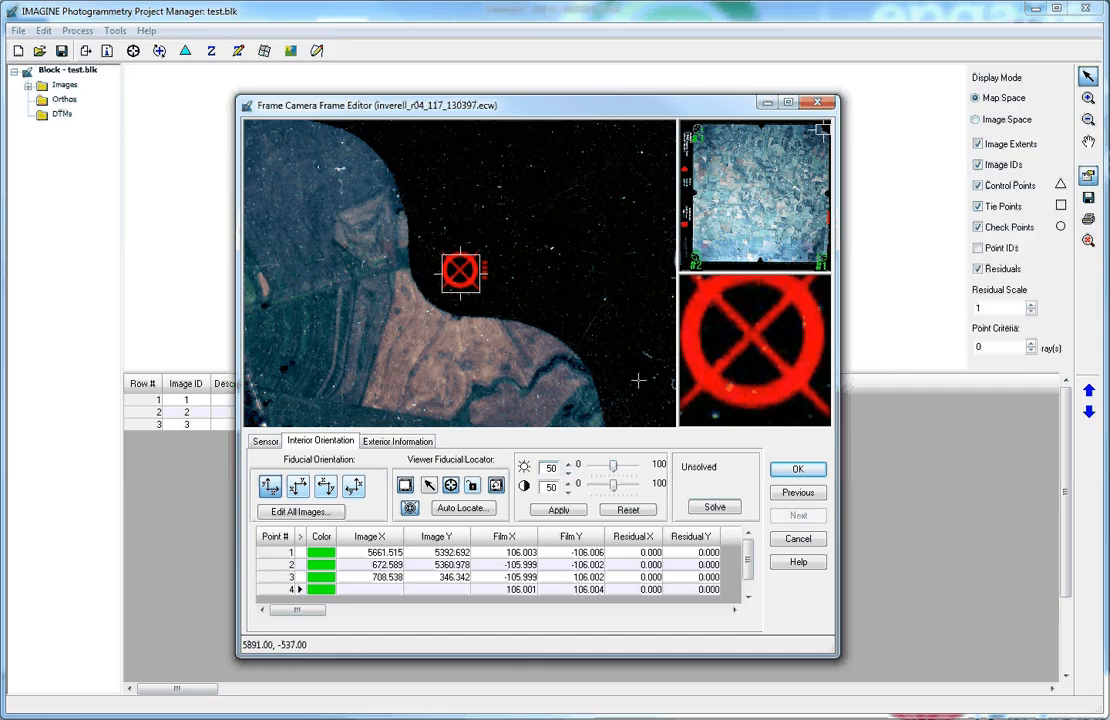
pyautogui.click(752, 337)
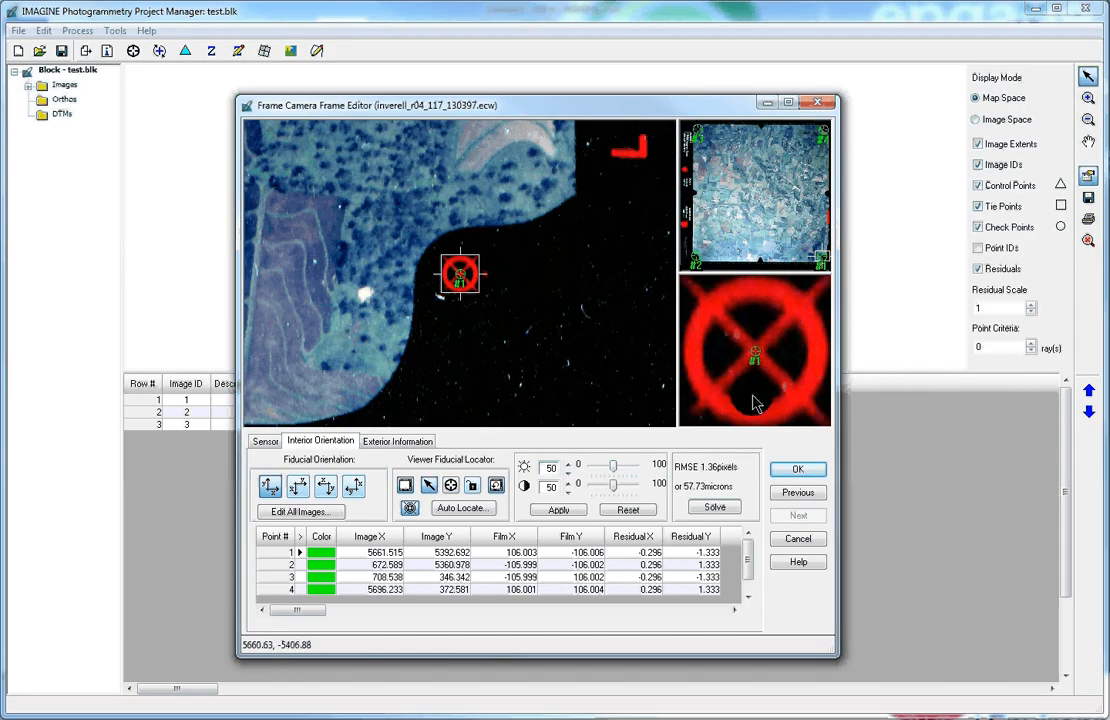
pyautogui.click(797, 472)
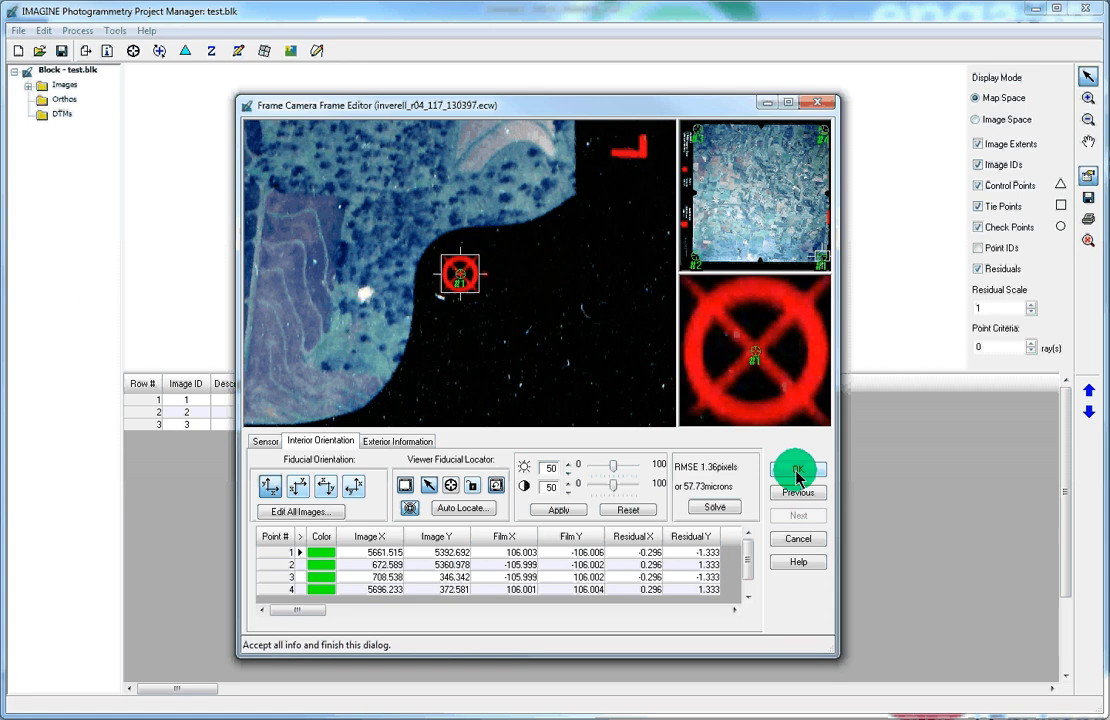